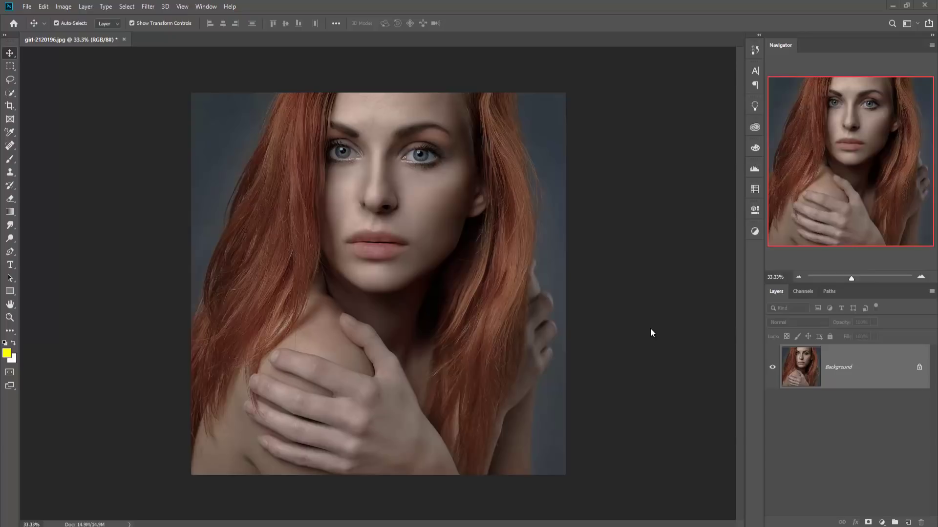
Duplicate the Background layer under the name "dodge layer"
right_click(844, 357)
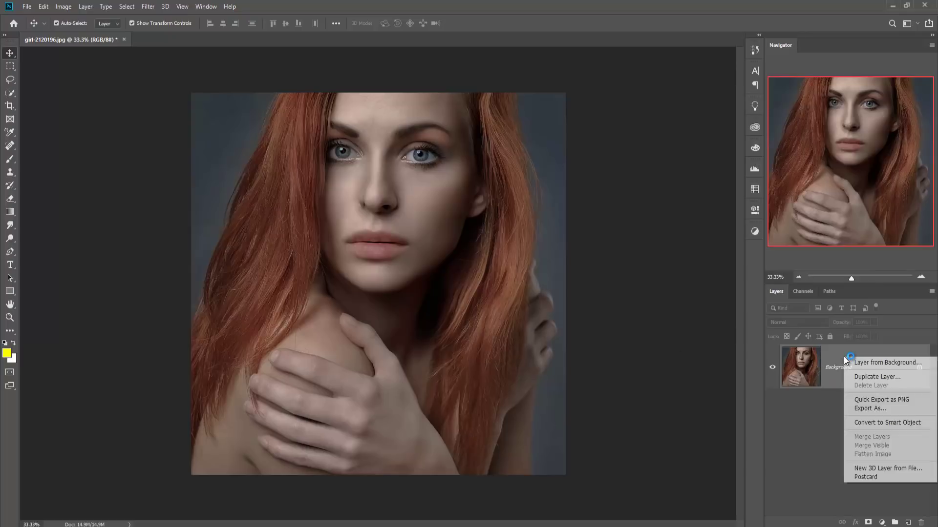
left_click(881, 376)
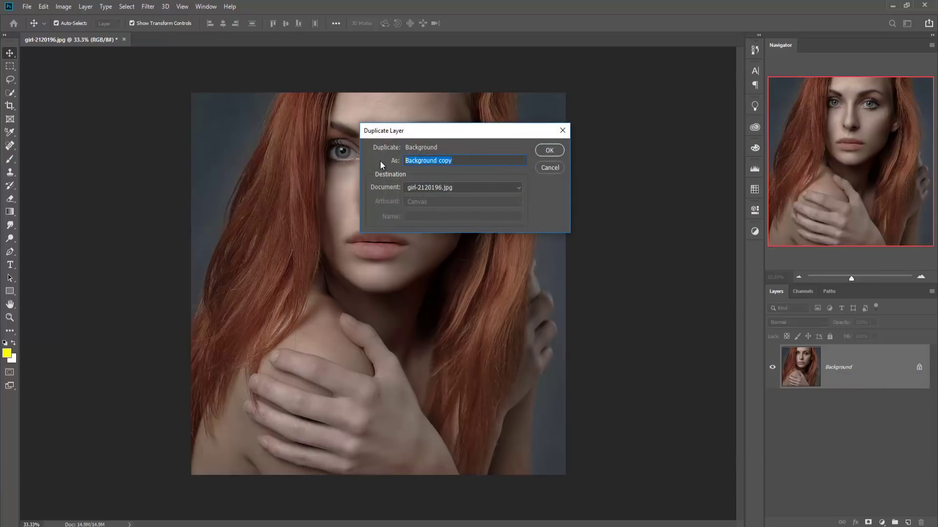
right_click(380, 161)
left_click(458, 157)
type("dodge layer")
left_click(544, 149)
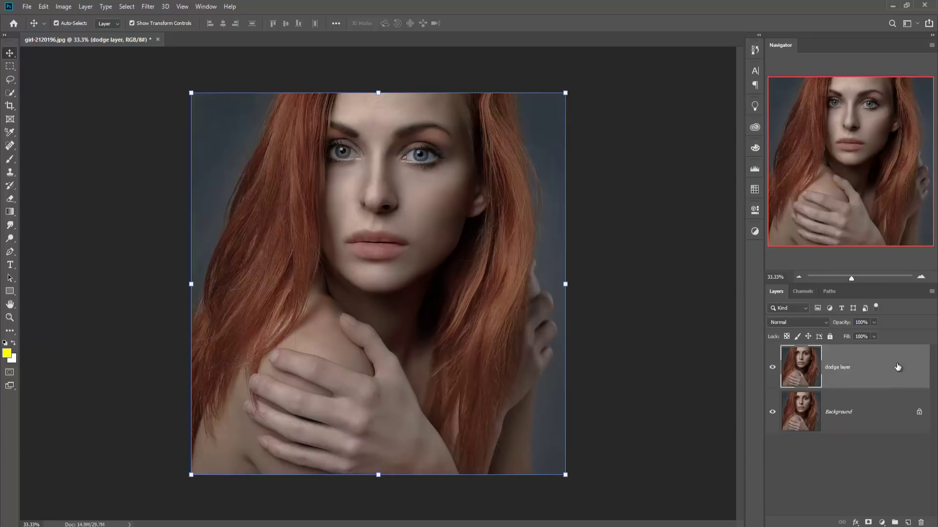
Apply the Camera Raw Filter to the dodge layer with Exposure +0.55, Highlights +9, Saturation +21, Whites +15 and Contrast +30
left_click(148, 7)
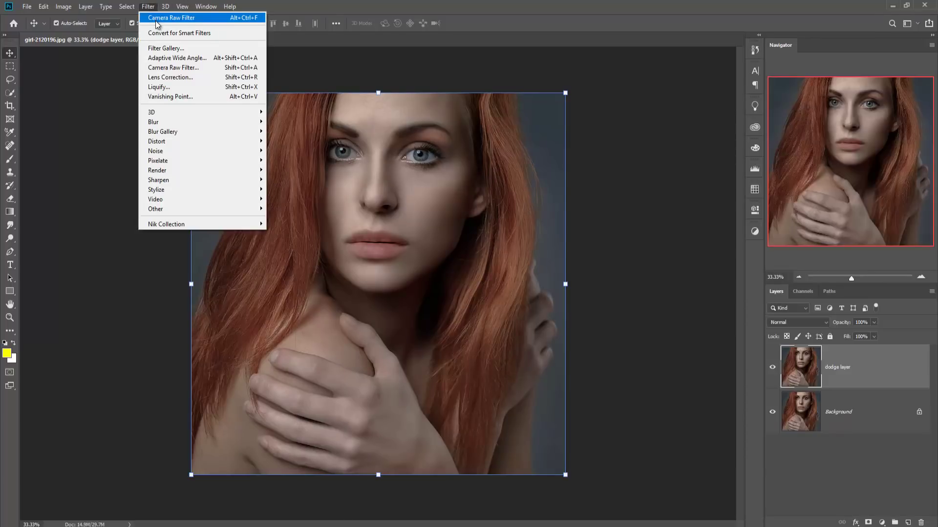
left_click(162, 68)
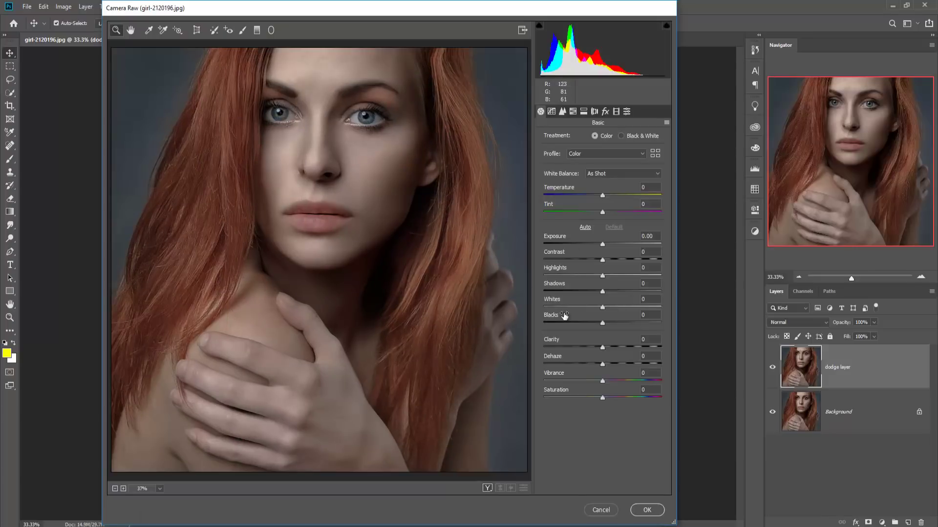
left_click_drag(603, 247, 609, 248)
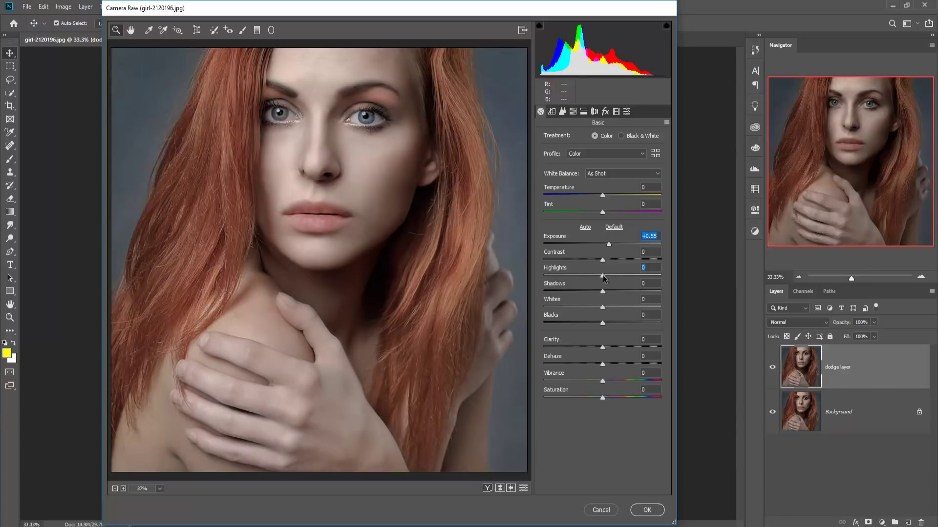
left_click_drag(604, 278, 607, 277)
left_click_drag(603, 398, 613, 400)
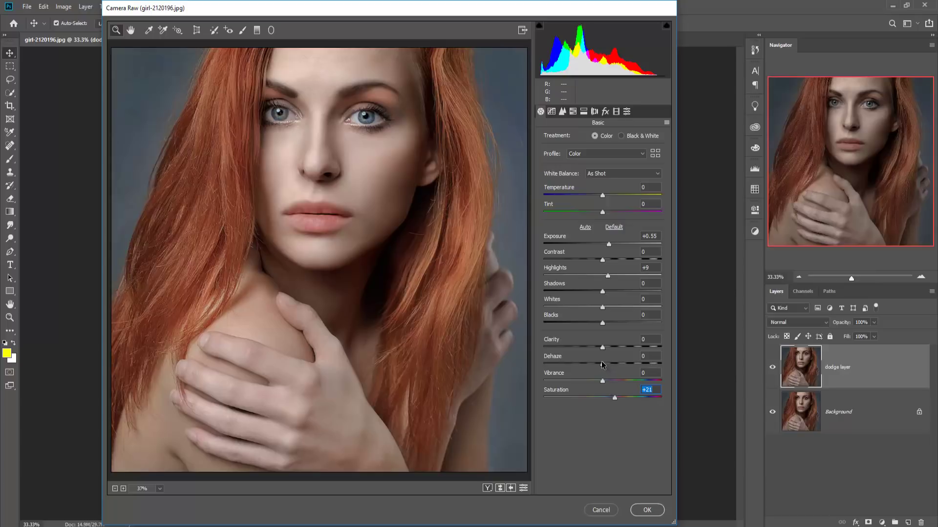
left_click_drag(602, 308, 611, 311)
left_click_drag(602, 260, 620, 261)
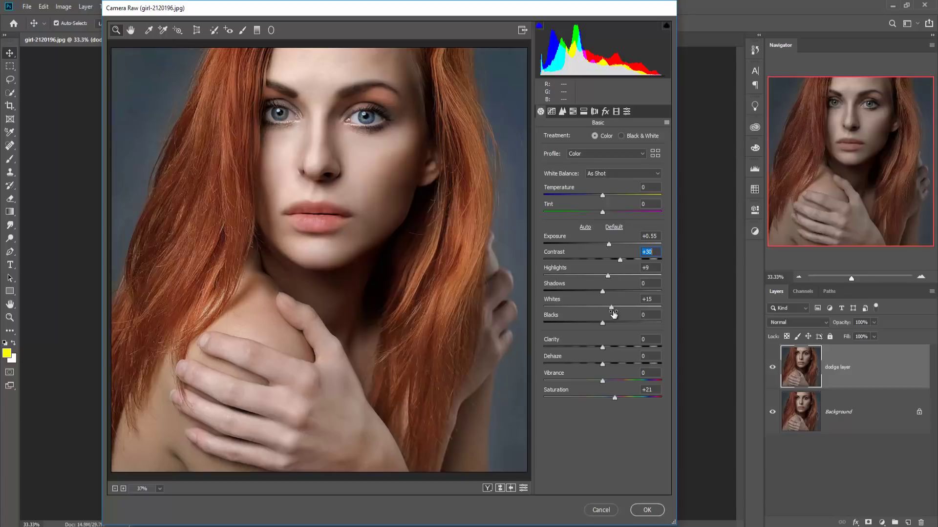
left_click(647, 510)
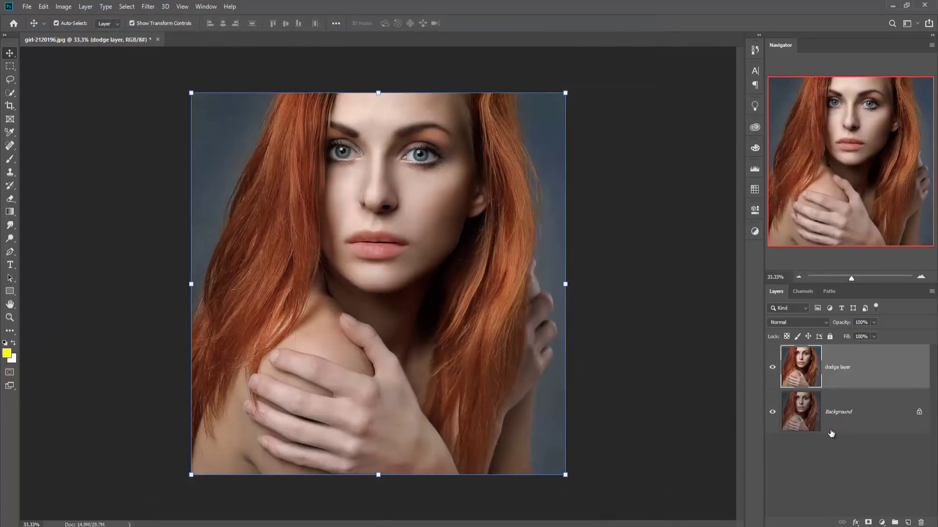
Toggle the dodge layer's visibility repeatedly to compare the portrait before and after the Camera Raw adjustments
left_click(772, 369)
left_click(772, 371)
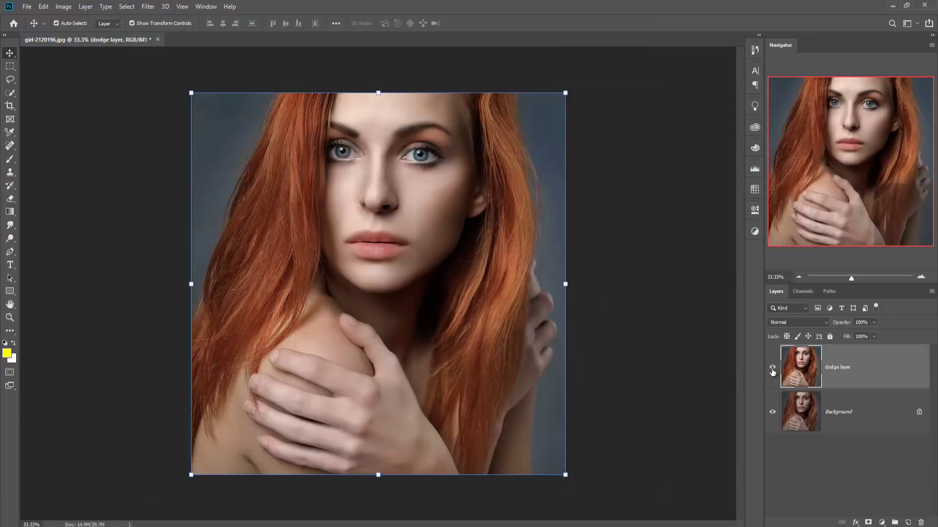
left_click(772, 370)
left_click(772, 371)
left_click(772, 370)
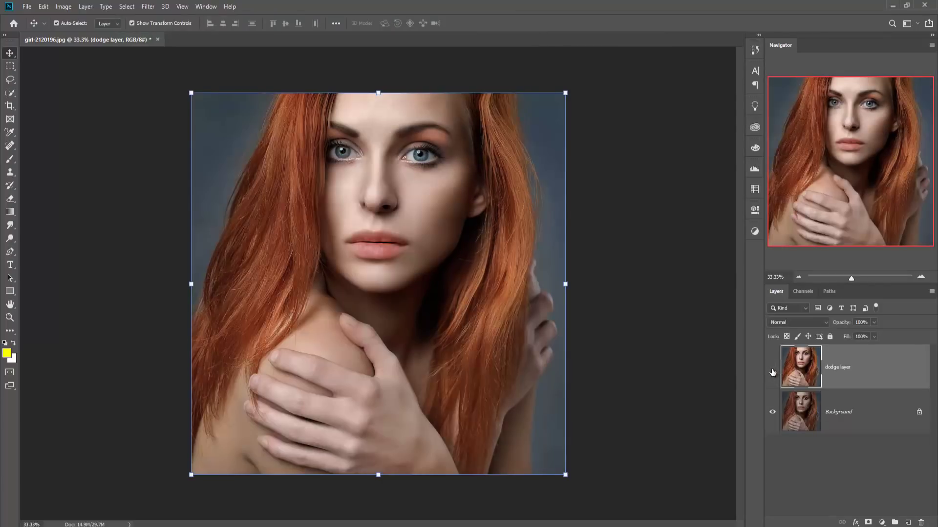
left_click(772, 371)
left_click(772, 371)
left_click(772, 371)
left_click(772, 371)
Duplicate the dodge layer, keeping the suggested name "dodge layer copy"
right_click(866, 361)
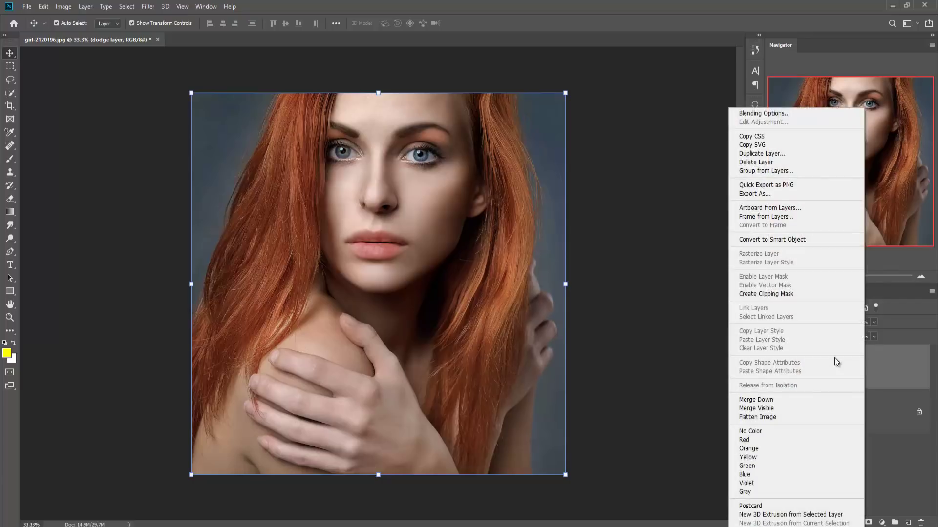
left_click(761, 154)
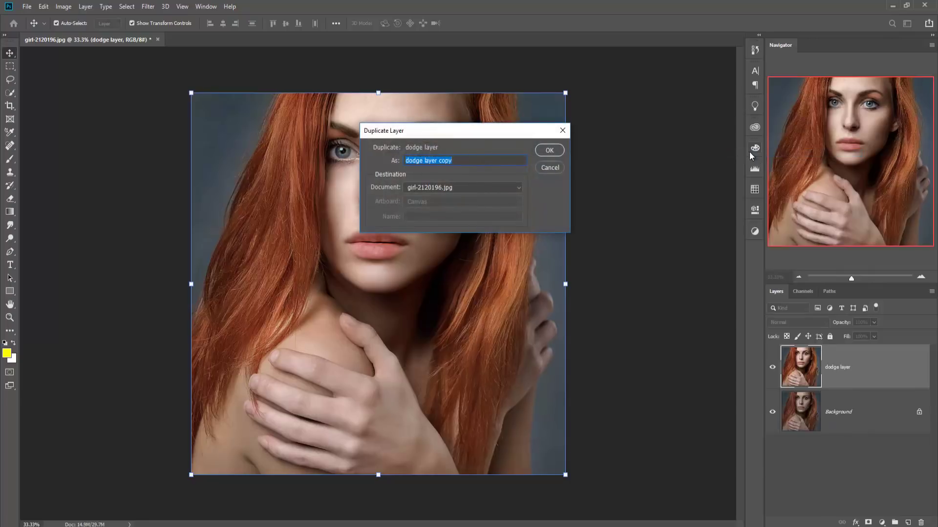
left_click(452, 160)
left_click(552, 151)
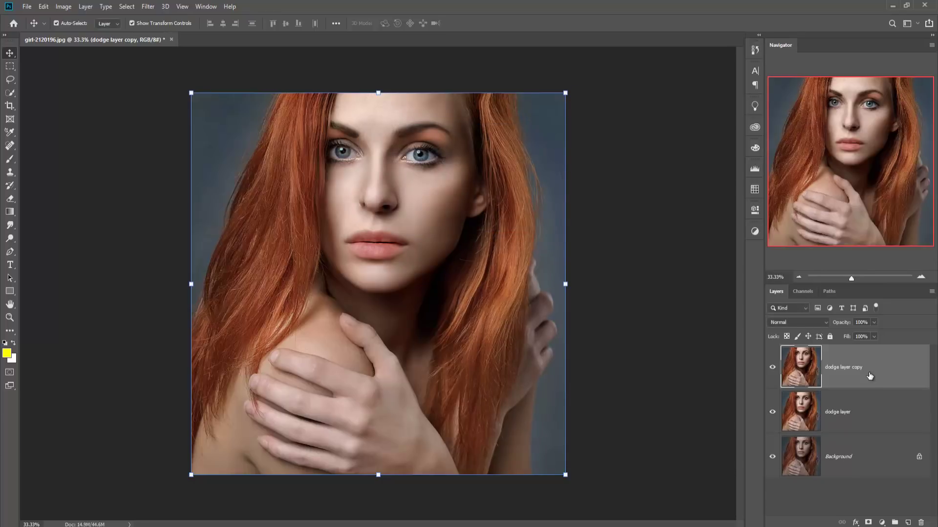
Add a new top layer, fill it with 50% Gray, and set its blend mode to Overlay
left_click(907, 522)
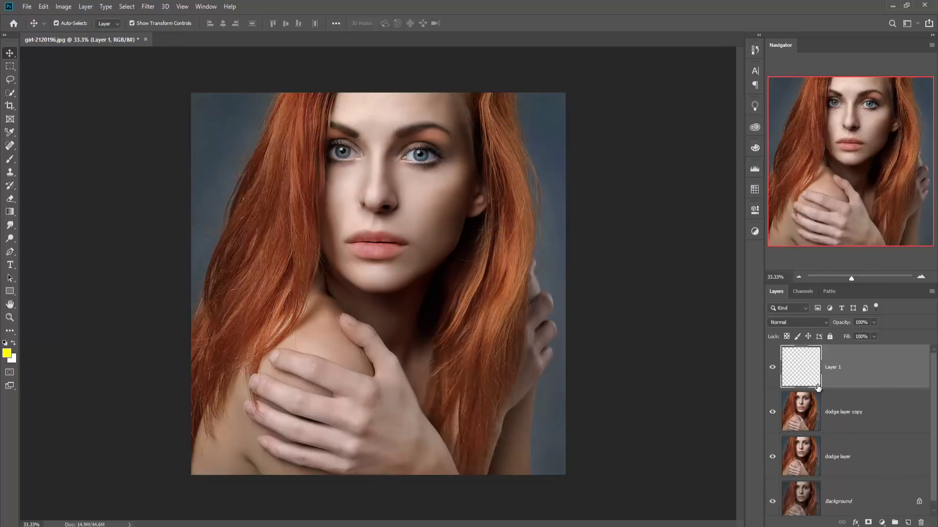
left_click(43, 7)
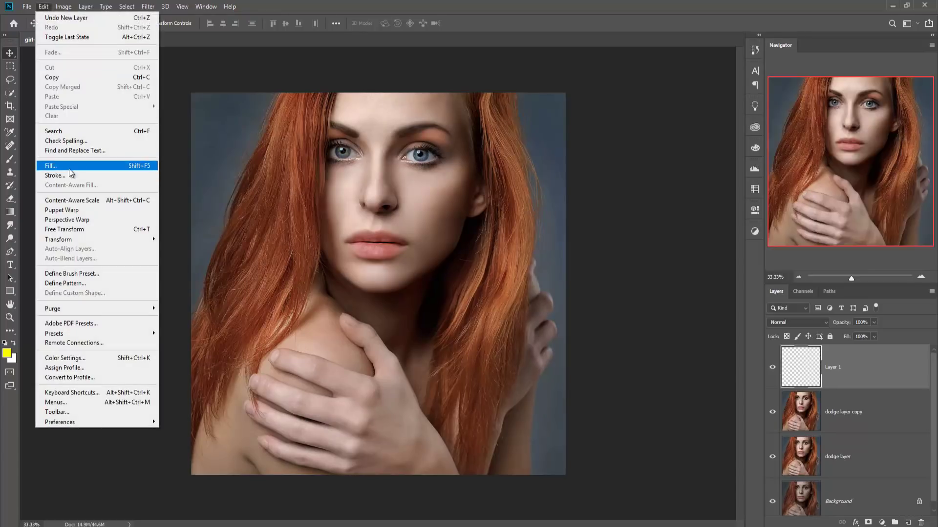
left_click(67, 168)
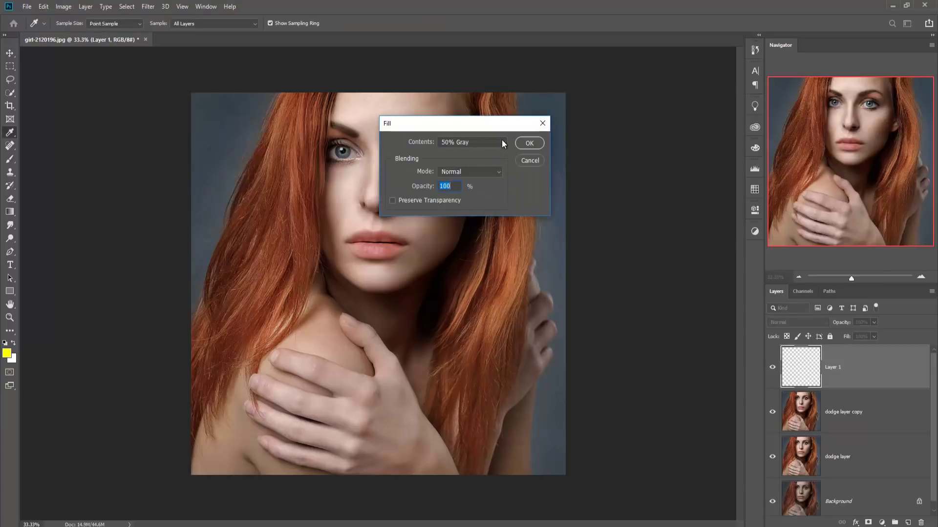
left_click(502, 142)
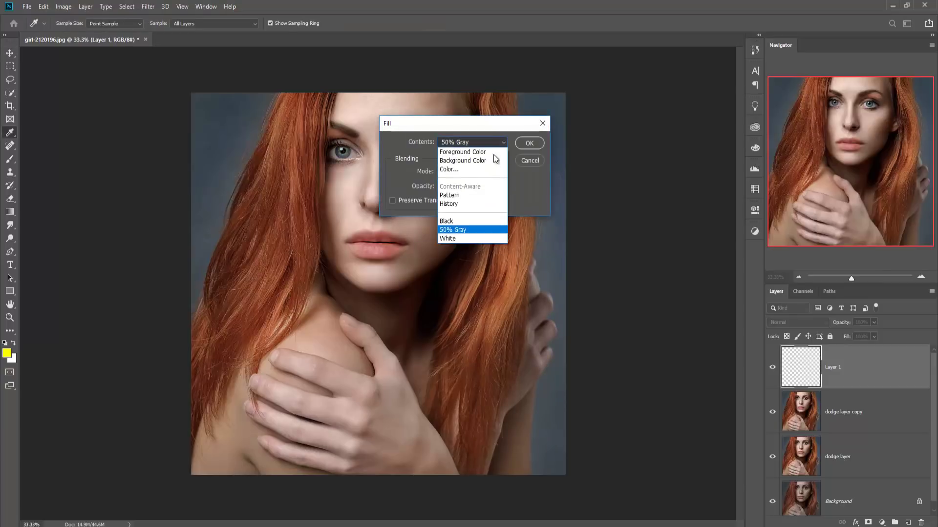
left_click(481, 230)
left_click(529, 143)
key("v")
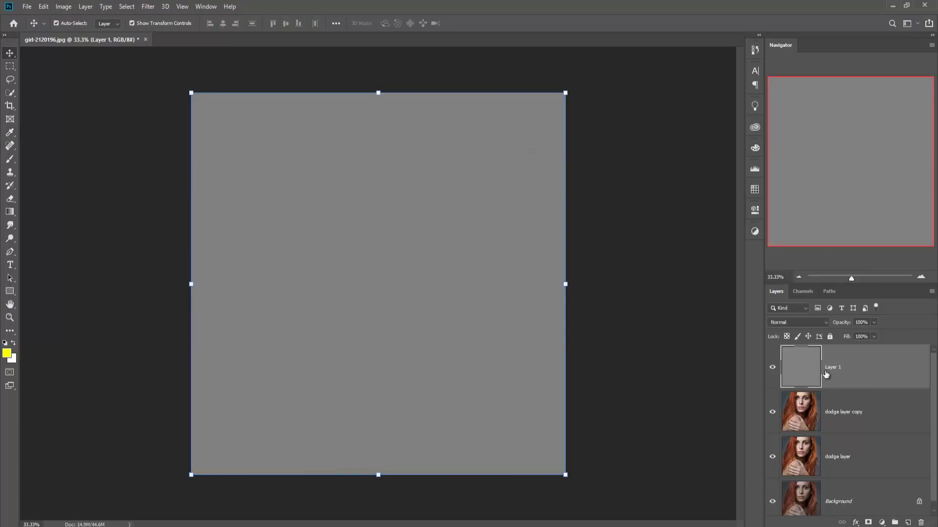
left_click(824, 322)
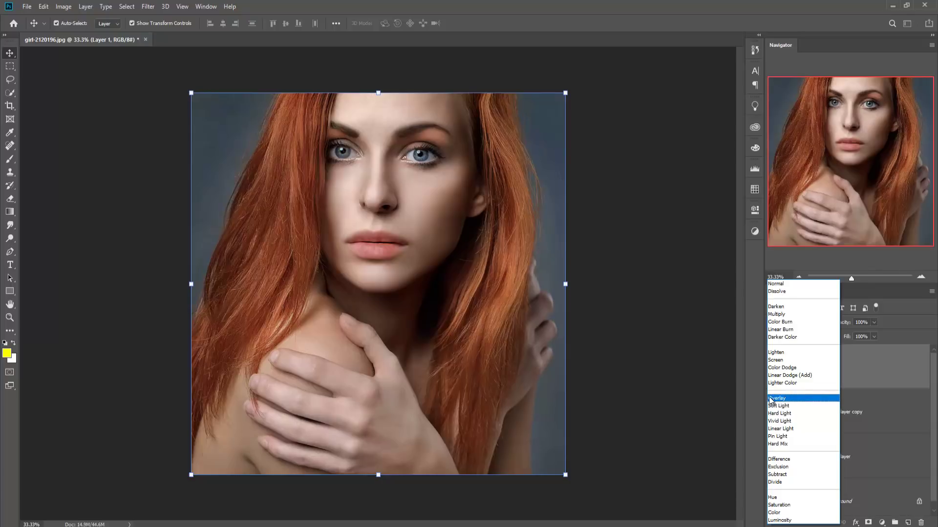
left_click(792, 400)
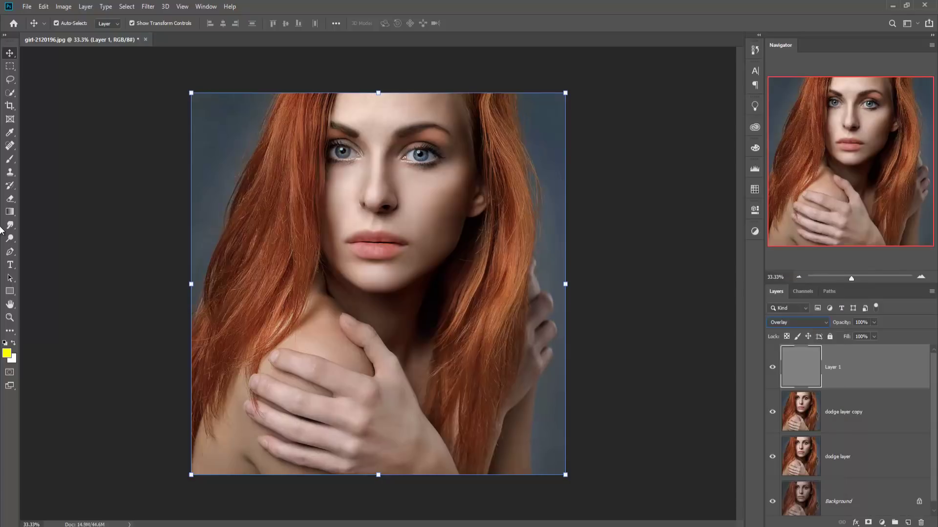
Set up the Dodge tool with the Midtones range, 21% exposure and a brush size of 100 for retouching the face
left_click(16, 242)
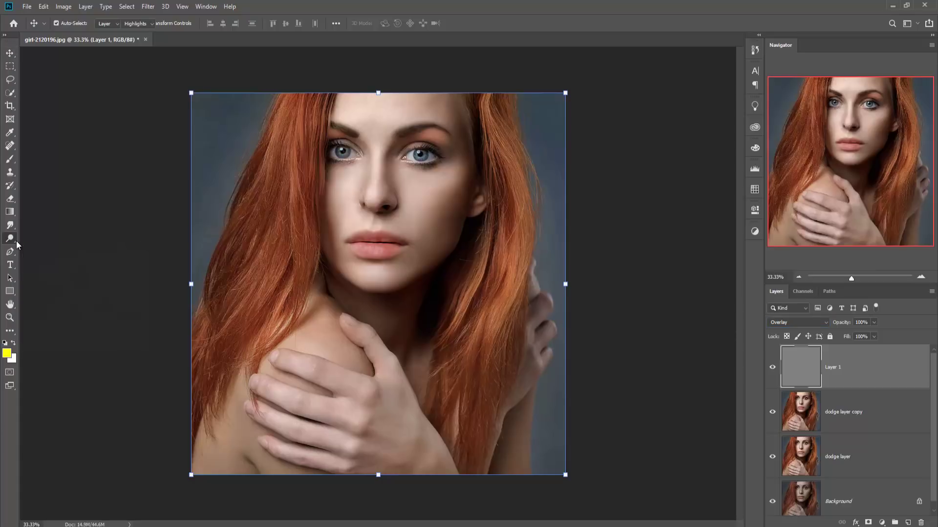
left_click(45, 239)
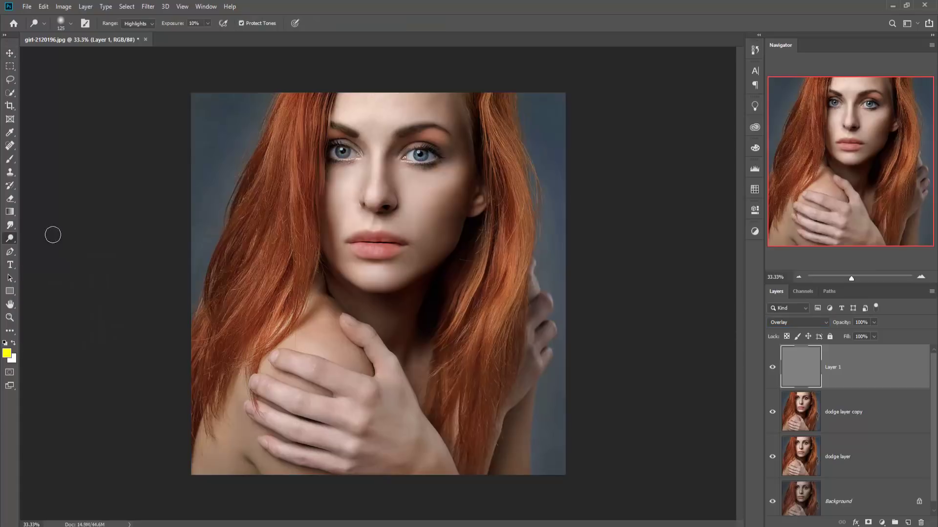
left_click(150, 25)
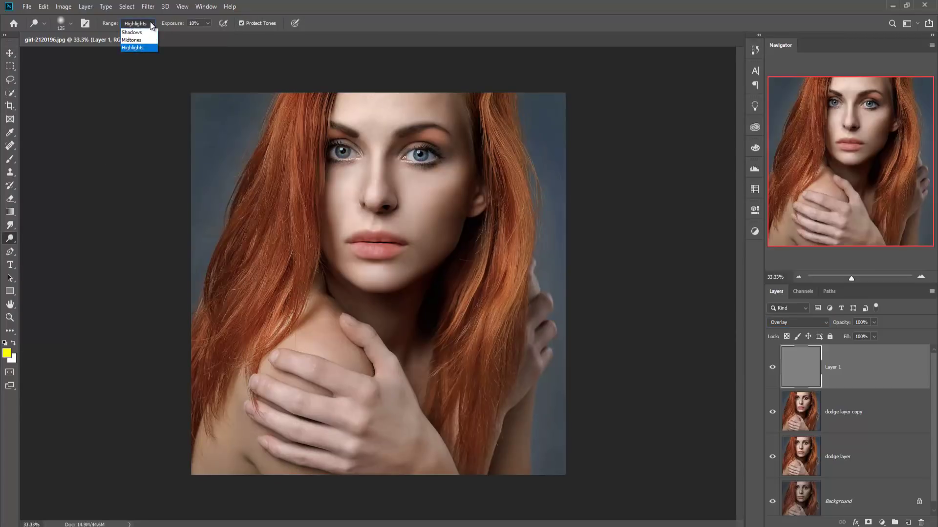
left_click(143, 41)
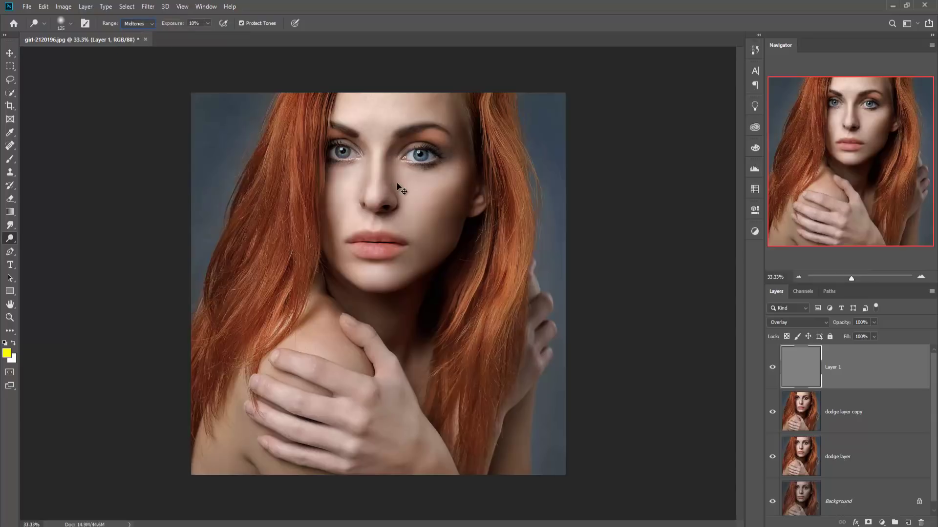
key("ctrl+plus")
key("ctrl+plus")
key("ctrl+plus")
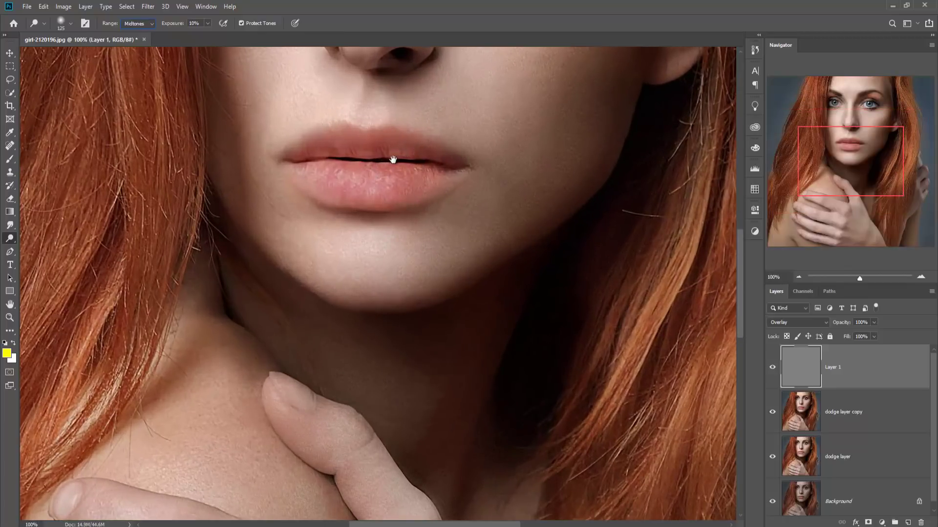
left_click_drag(392, 159, 379, 362)
left_click_drag(347, 117, 352, 309)
left_click(207, 23)
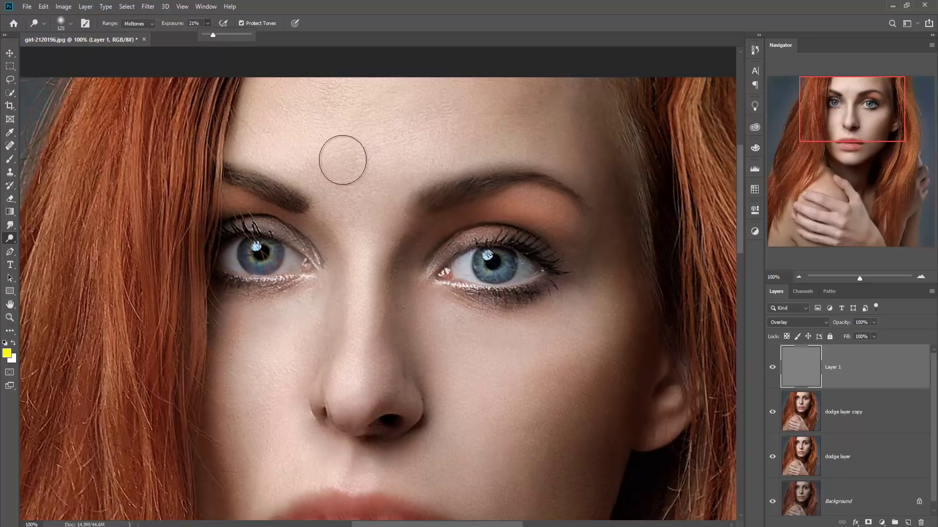
key("bracketleft")
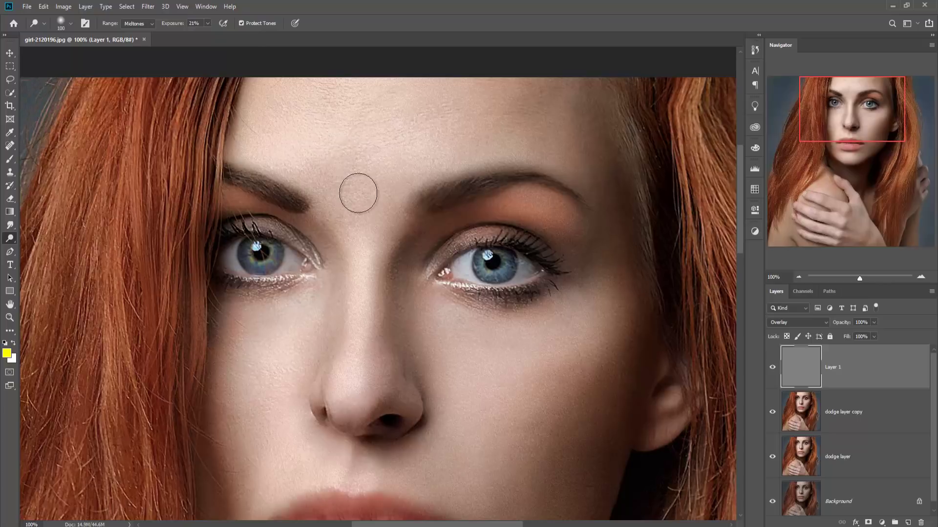
Dodge the bridge of the nose, the area between the eyebrows and the forehead on the gray layer
mouse_move(377, 184)
left_mouse_down()
mouse_move(377, 377)
mouse_move(362, 315)
mouse_move(351, 395)
mouse_move(358, 238)
mouse_move(342, 162)
mouse_move(362, 217)
mouse_move(319, 173)
mouse_move(344, 210)
mouse_move(332, 179)
mouse_move(373, 181)
left_mouse_up()
key("space")
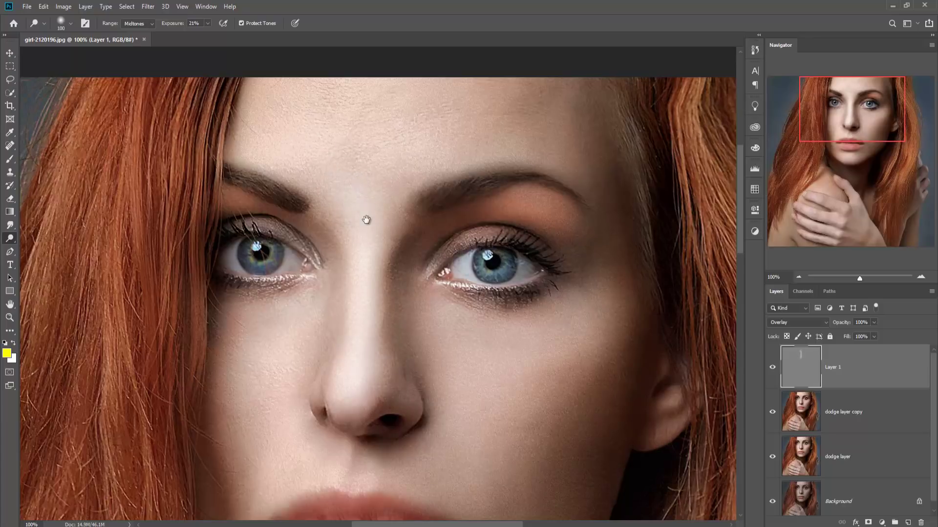
left_click_drag(367, 220, 383, 312)
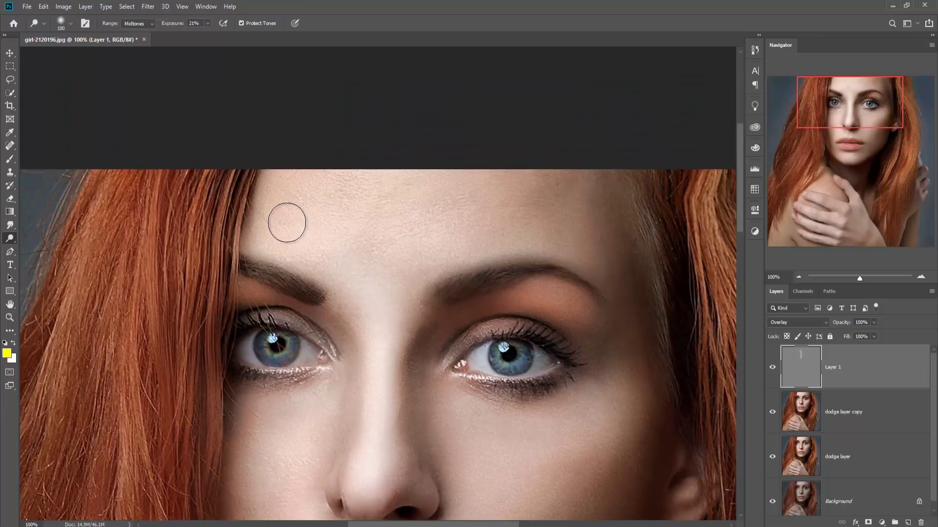
mouse_move(287, 223)
left_mouse_down()
mouse_move(379, 249)
mouse_move(374, 262)
mouse_move(545, 220)
mouse_move(479, 240)
mouse_move(513, 235)
mouse_move(595, 261)
mouse_move(556, 235)
mouse_move(479, 215)
mouse_move(429, 219)
mouse_move(541, 203)
mouse_move(512, 206)
mouse_move(546, 203)
mouse_move(562, 217)
mouse_move(562, 182)
mouse_move(503, 172)
mouse_move(261, 172)
mouse_move(310, 219)
mouse_move(289, 255)
left_mouse_up()
Dodge the skin below the eyes, both cheeks and the area beside the mouth on the gray layer
left_click_drag(376, 288, 350, 136)
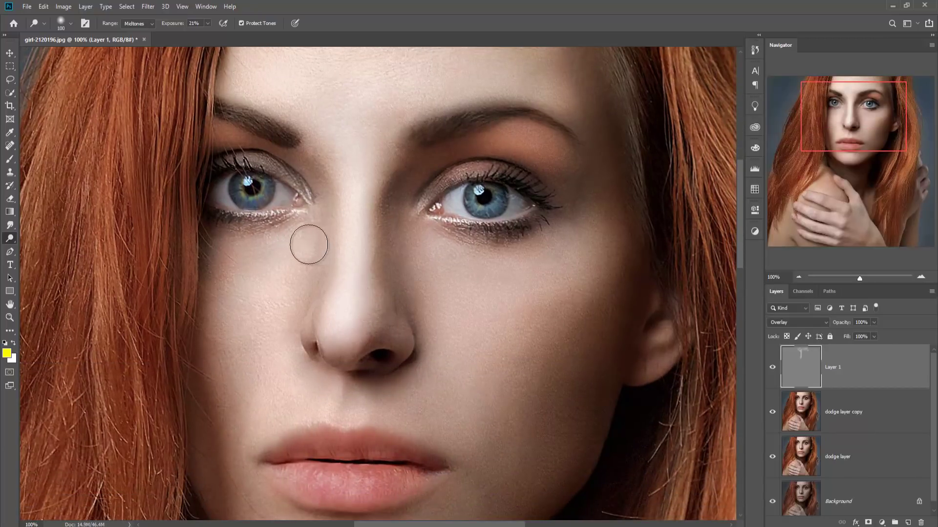
mouse_move(284, 253)
left_mouse_down()
mouse_move(243, 302)
mouse_move(235, 354)
mouse_move(240, 268)
mouse_move(226, 353)
mouse_move(242, 441)
mouse_move(234, 384)
mouse_move(235, 431)
mouse_move(268, 351)
mouse_move(266, 378)
mouse_move(298, 407)
mouse_move(268, 405)
mouse_move(281, 406)
mouse_move(238, 433)
mouse_move(240, 461)
mouse_move(228, 401)
mouse_move(236, 481)
mouse_move(235, 401)
mouse_move(283, 170)
mouse_move(271, 211)
mouse_move(274, 197)
mouse_move(302, 135)
mouse_move(264, 251)
mouse_move(287, 268)
mouse_move(282, 409)
mouse_move(266, 318)
mouse_move(262, 346)
mouse_move(272, 381)
mouse_move(330, 434)
mouse_move(376, 455)
mouse_move(427, 435)
mouse_move(319, 395)
mouse_move(417, 414)
mouse_move(549, 374)
mouse_move(634, 316)
mouse_move(622, 232)
mouse_move(559, 300)
left_mouse_up()
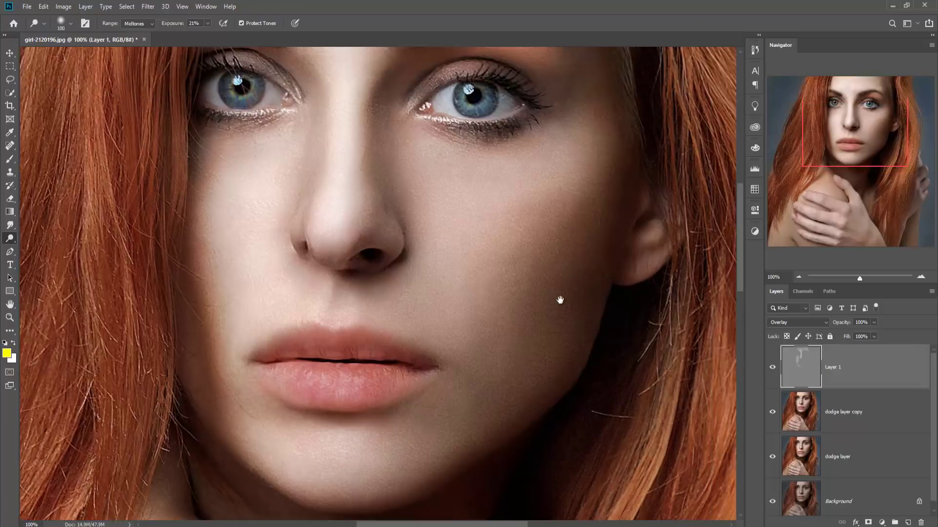
mouse_move(410, 173)
left_mouse_down()
mouse_move(460, 187)
mouse_move(511, 180)
mouse_move(567, 153)
mouse_move(581, 162)
mouse_move(540, 230)
mouse_move(520, 300)
left_mouse_up()
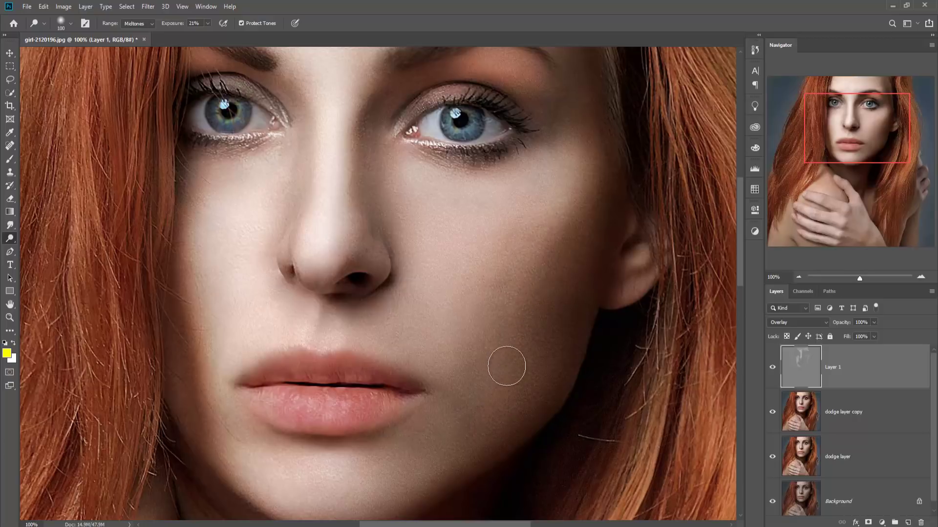
mouse_move(506, 366)
left_mouse_down()
mouse_move(534, 265)
mouse_move(515, 249)
mouse_move(501, 259)
mouse_move(484, 326)
mouse_move(483, 266)
mouse_move(469, 293)
mouse_move(525, 232)
mouse_move(495, 254)
mouse_move(466, 300)
mouse_move(463, 341)
mouse_move(439, 311)
mouse_move(435, 239)
mouse_move(483, 405)
left_mouse_up()
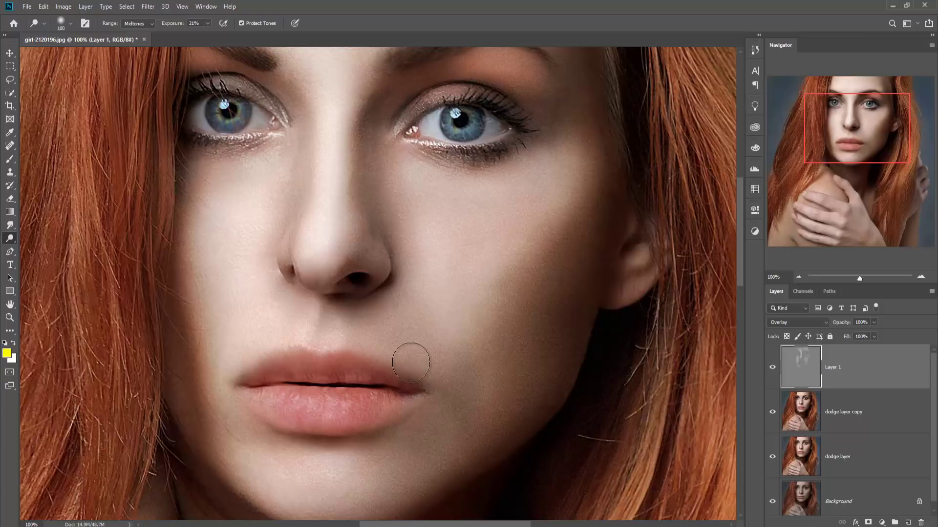
left_click_drag(416, 313, 624, 446)
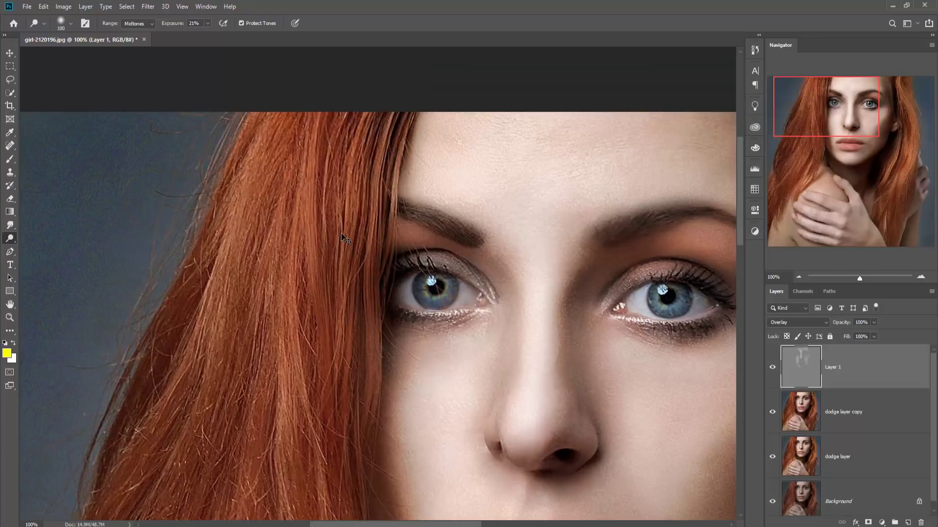
Dodge the upper and middle strands of the hair on the image's left side, enlarging the brush to 150
key("ctrl+minus")
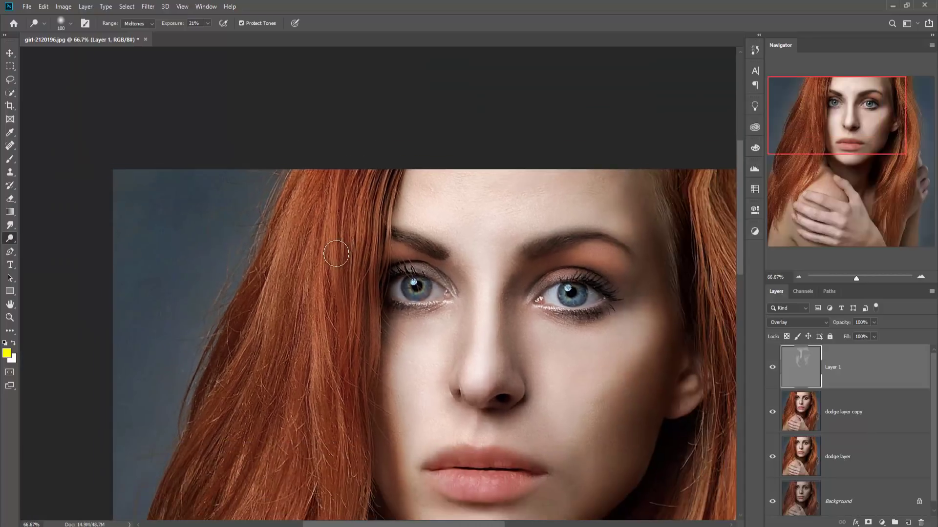
mouse_move(334, 250)
left_mouse_down()
mouse_move(337, 192)
mouse_move(315, 339)
mouse_move(344, 188)
mouse_move(321, 274)
mouse_move(364, 182)
mouse_move(342, 286)
mouse_move(357, 220)
mouse_move(334, 429)
left_mouse_up()
mouse_move(322, 190)
left_mouse_down()
mouse_move(253, 367)
mouse_move(294, 254)
mouse_move(211, 406)
mouse_move(308, 370)
mouse_move(290, 379)
mouse_move(308, 294)
mouse_move(225, 299)
mouse_move(220, 338)
mouse_move(224, 305)
mouse_move(194, 379)
left_mouse_up()
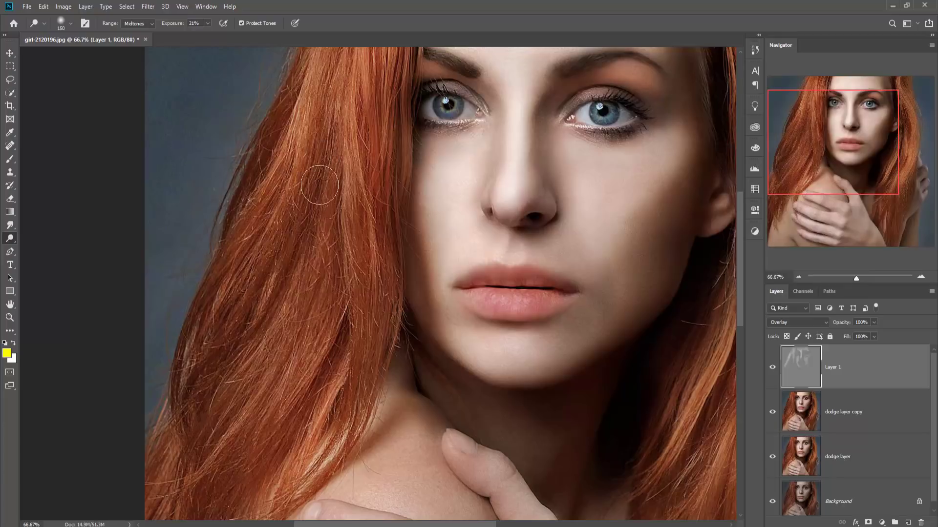
mouse_move(320, 185)
left_mouse_down()
mouse_move(277, 335)
mouse_move(308, 262)
mouse_move(316, 265)
mouse_move(250, 418)
mouse_move(295, 342)
mouse_move(223, 458)
mouse_move(281, 399)
mouse_move(190, 483)
mouse_move(250, 430)
mouse_move(186, 486)
mouse_move(196, 466)
mouse_move(164, 481)
left_mouse_up()
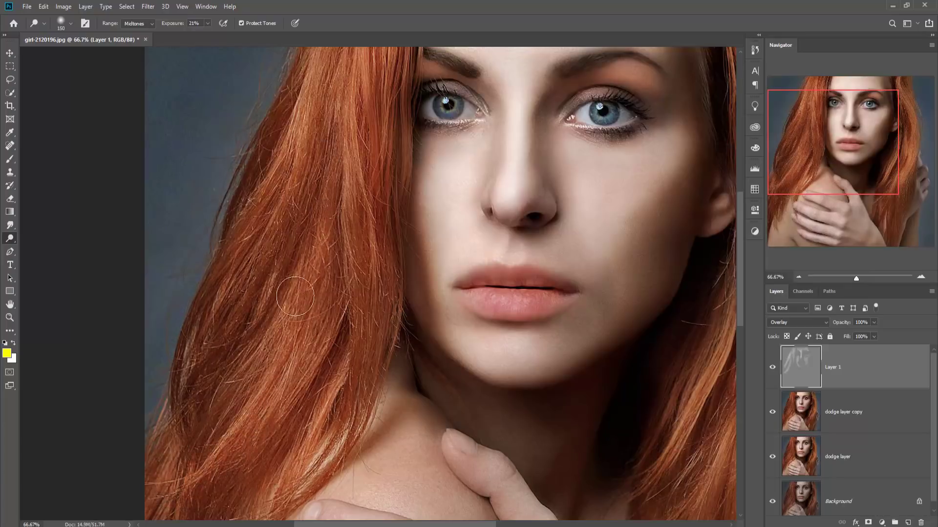
mouse_move(295, 296)
left_mouse_down()
mouse_move(343, 112)
mouse_move(371, 264)
mouse_move(364, 194)
mouse_move(364, 310)
left_mouse_up()
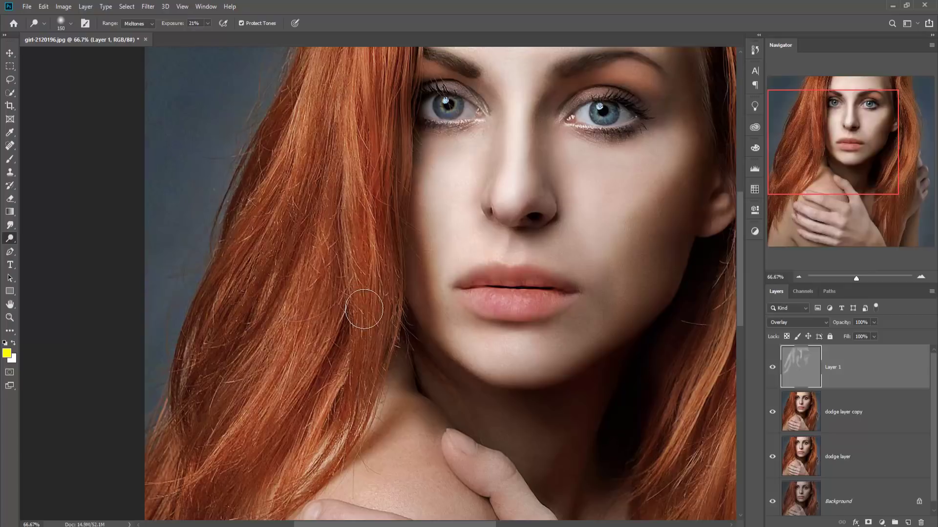
mouse_move(354, 128)
left_mouse_down()
mouse_move(354, 86)
mouse_move(356, 185)
mouse_move(352, 75)
left_mouse_up()
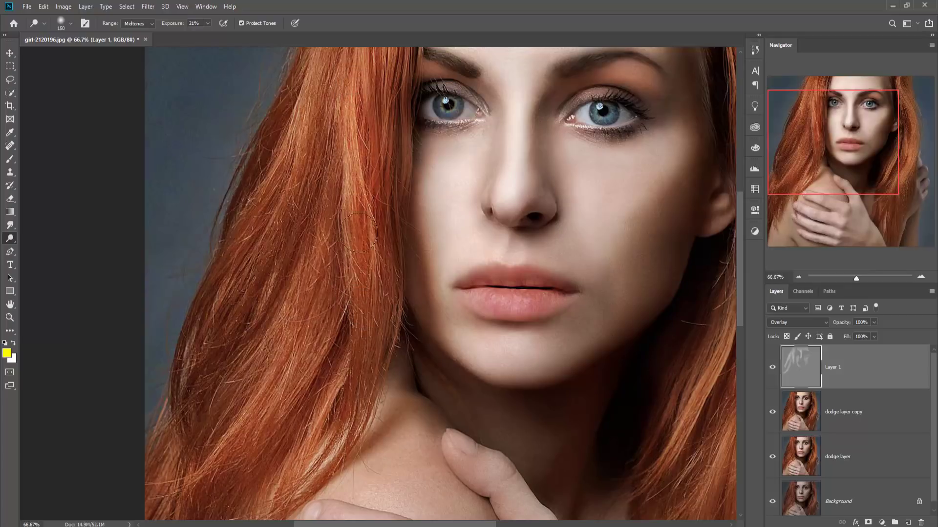
Dodge the lower lengths of the left-side hair down to the shoulder on the gray layer
mouse_move(356, 305)
left_mouse_down()
mouse_move(362, 332)
mouse_move(337, 395)
mouse_move(340, 370)
mouse_move(283, 453)
mouse_move(286, 439)
mouse_move(252, 462)
left_mouse_up()
mouse_move(301, 406)
left_mouse_down()
mouse_move(374, 280)
mouse_move(285, 355)
mouse_move(313, 318)
mouse_move(240, 400)
mouse_move(262, 368)
mouse_move(219, 459)
mouse_move(255, 346)
mouse_move(252, 319)
mouse_move(215, 418)
left_mouse_up()
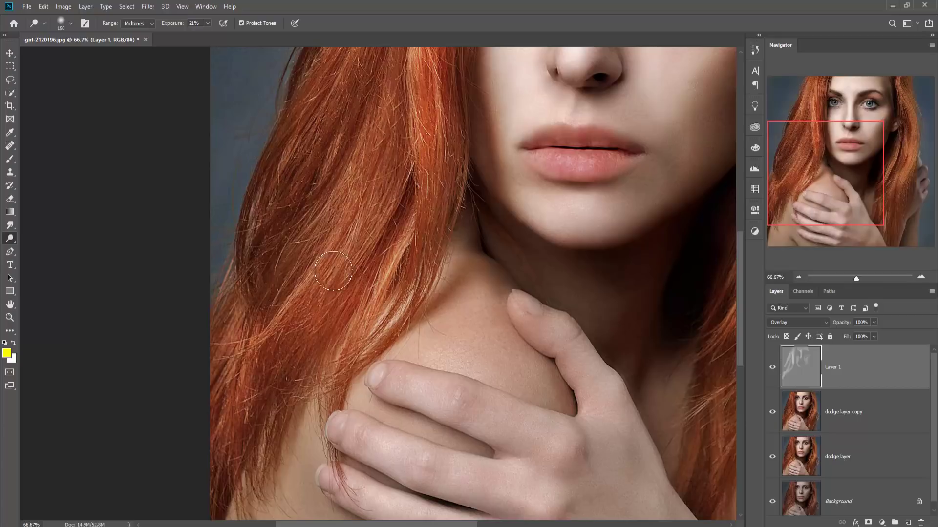
mouse_move(333, 271)
left_mouse_down()
mouse_move(244, 424)
mouse_move(261, 382)
mouse_move(225, 460)
mouse_move(289, 387)
left_mouse_up()
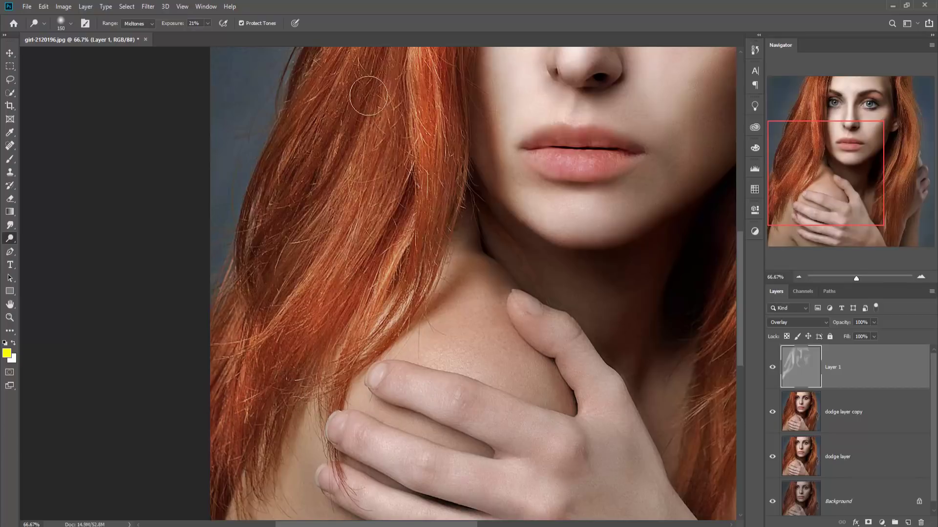
mouse_move(369, 95)
left_mouse_down()
mouse_move(294, 180)
mouse_move(318, 133)
mouse_move(260, 243)
mouse_move(265, 222)
mouse_move(259, 275)
mouse_move(257, 266)
mouse_move(283, 323)
left_mouse_up()
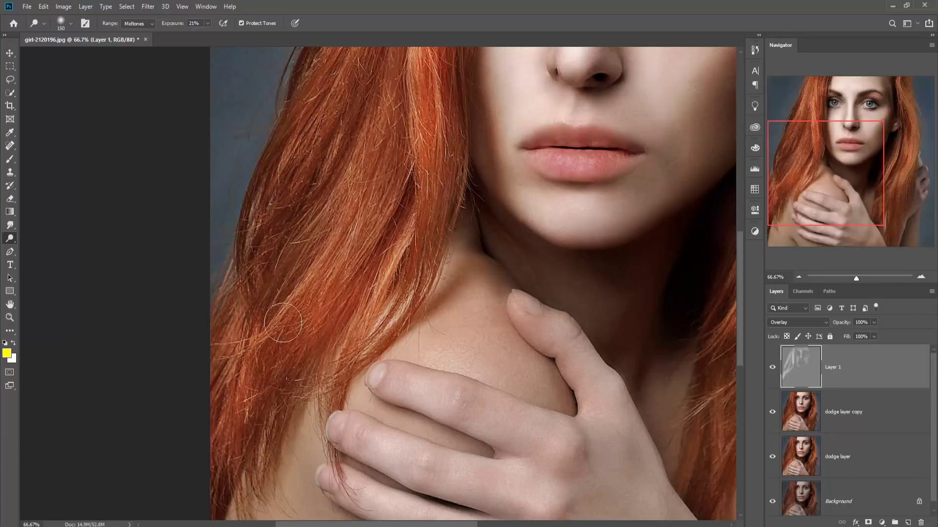
left_click_drag(437, 175, 278, 418)
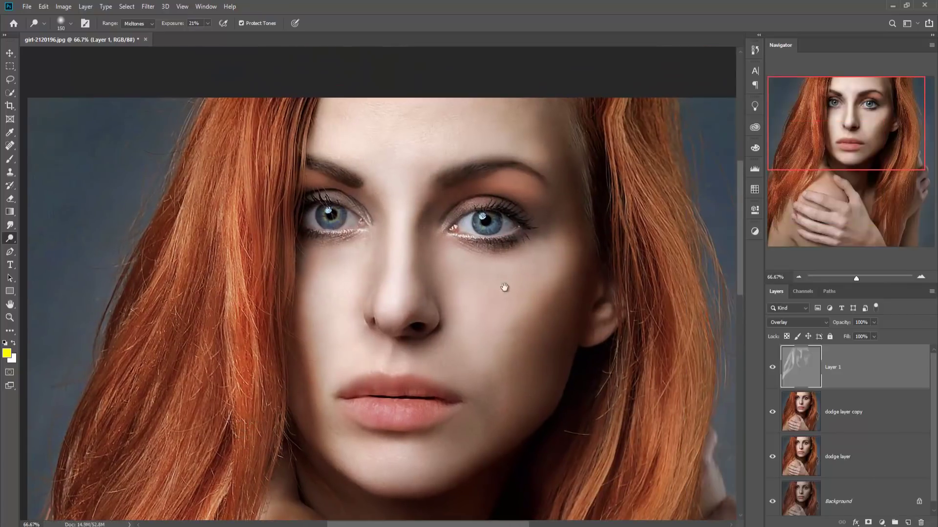
Dodge the hair on the image's right side from the crown down to the ends beside the arm
mouse_move(676, 157)
left_mouse_down()
mouse_move(651, 117)
mouse_move(628, 105)
mouse_move(638, 198)
mouse_move(647, 163)
mouse_move(635, 105)
mouse_move(648, 211)
mouse_move(636, 109)
mouse_move(668, 257)
mouse_move(639, 171)
mouse_move(654, 332)
mouse_move(646, 254)
mouse_move(639, 402)
mouse_move(642, 287)
mouse_move(622, 455)
mouse_move(631, 377)
mouse_move(601, 435)
mouse_move(629, 402)
mouse_move(585, 482)
mouse_move(621, 395)
left_mouse_up()
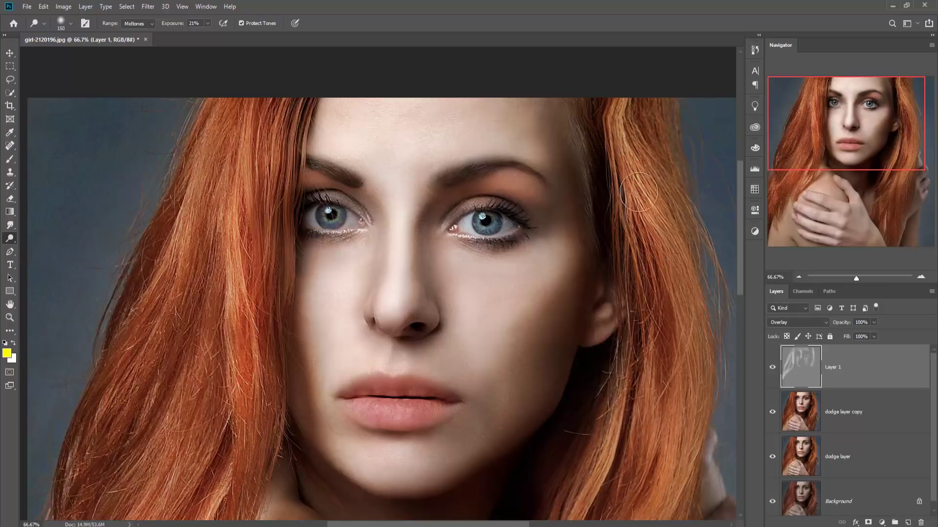
mouse_move(638, 191)
left_mouse_down()
mouse_move(676, 277)
mouse_move(670, 383)
mouse_move(677, 355)
mouse_move(688, 425)
mouse_move(701, 381)
mouse_move(698, 341)
mouse_move(696, 354)
mouse_move(611, 134)
mouse_move(594, 102)
mouse_move(579, 102)
mouse_move(602, 177)
left_mouse_up()
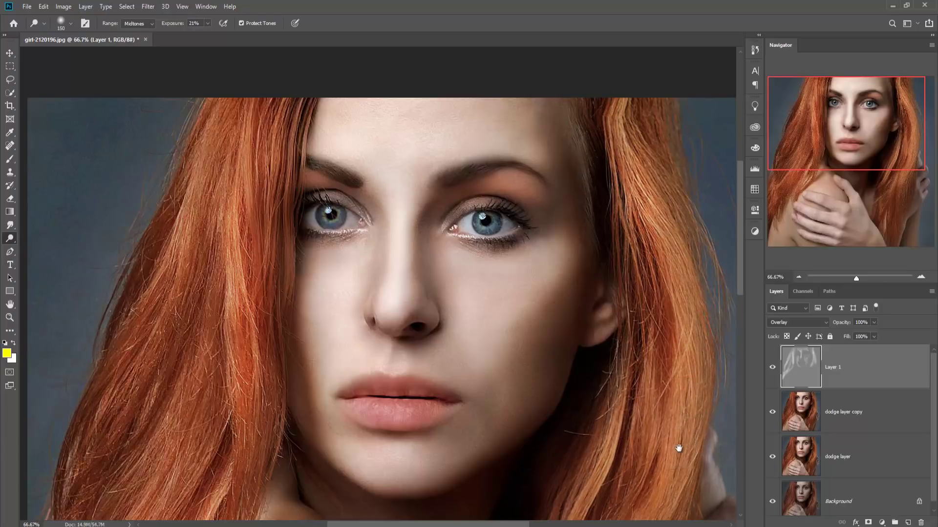
mouse_move(676, 446)
left_mouse_down()
mouse_move(697, 268)
mouse_move(655, 178)
mouse_move(596, 262)
mouse_move(544, 463)
mouse_move(670, 227)
mouse_move(667, 301)
mouse_move(622, 456)
mouse_move(649, 498)
mouse_move(655, 448)
mouse_move(610, 311)
left_mouse_up()
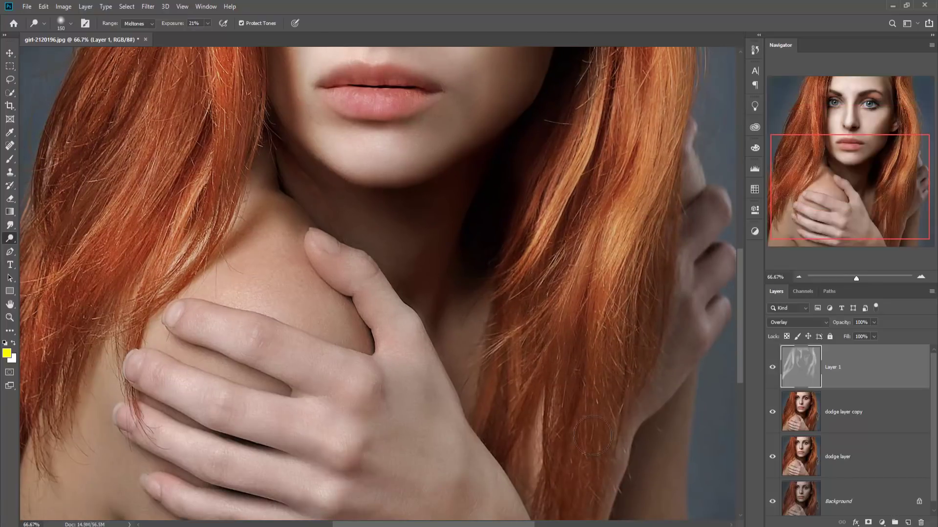
mouse_move(592, 436)
left_mouse_down()
mouse_move(602, 313)
mouse_move(570, 455)
mouse_move(561, 298)
mouse_move(518, 402)
mouse_move(548, 322)
mouse_move(509, 408)
mouse_move(512, 392)
mouse_move(503, 397)
mouse_move(599, 126)
mouse_move(633, 129)
mouse_move(531, 356)
mouse_move(525, 330)
mouse_move(496, 406)
mouse_move(498, 428)
mouse_move(540, 402)
mouse_move(625, 304)
mouse_move(608, 405)
left_mouse_up()
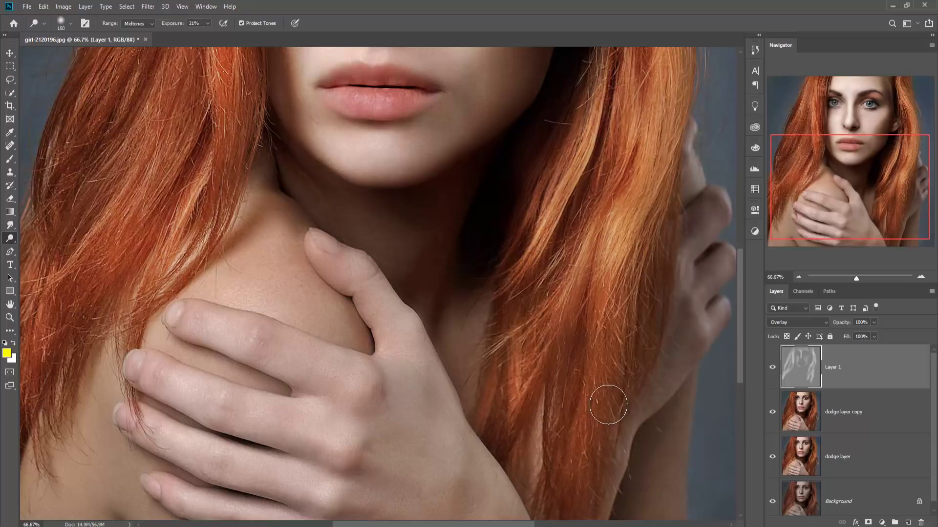
Dodge the fingers, knuckles and thumb of the hand on the shoulder, using brush sizes 125 and 100
key("ctrl+minus")
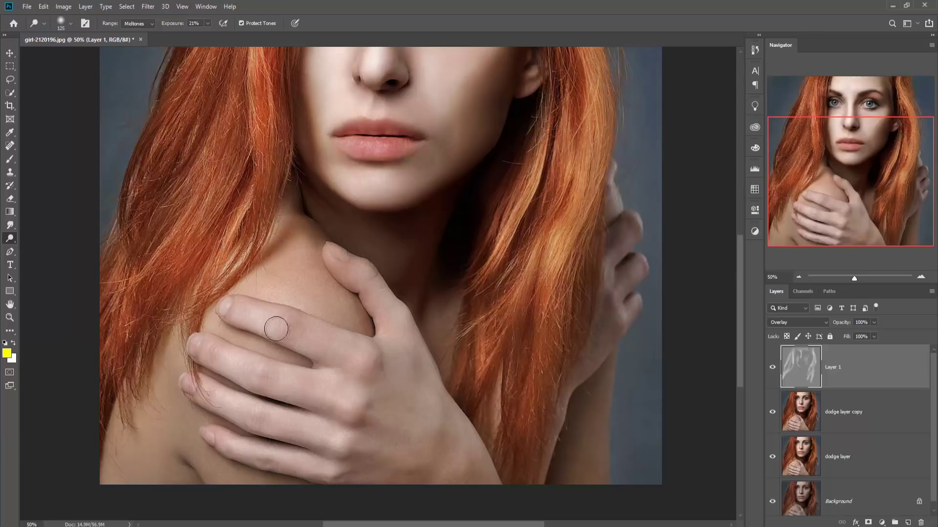
left_click_drag(276, 329, 317, 343)
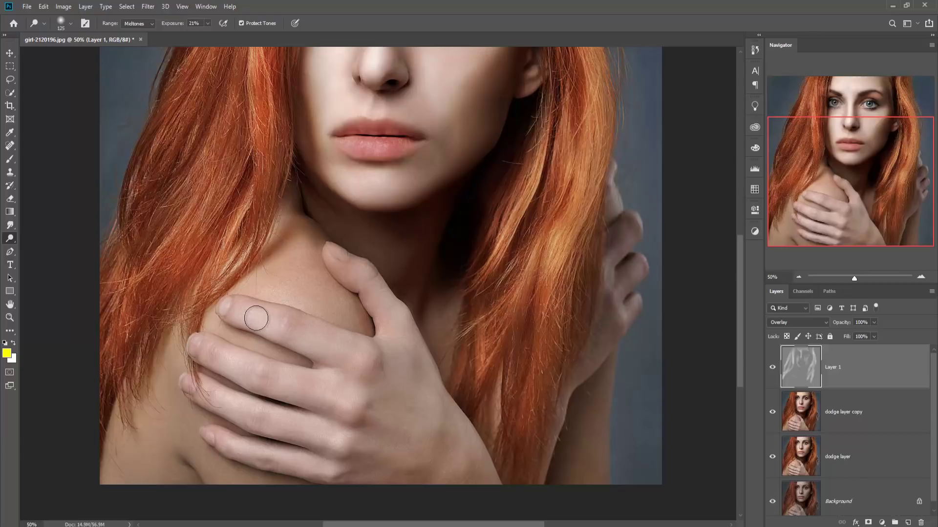
mouse_move(256, 319)
left_mouse_down()
mouse_move(303, 335)
mouse_move(329, 360)
left_mouse_up()
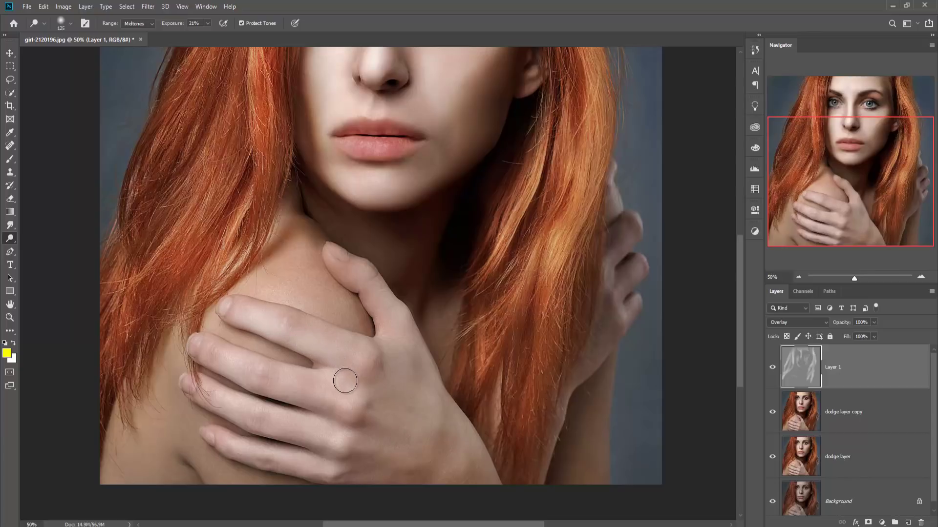
left_click_drag(210, 352, 335, 393)
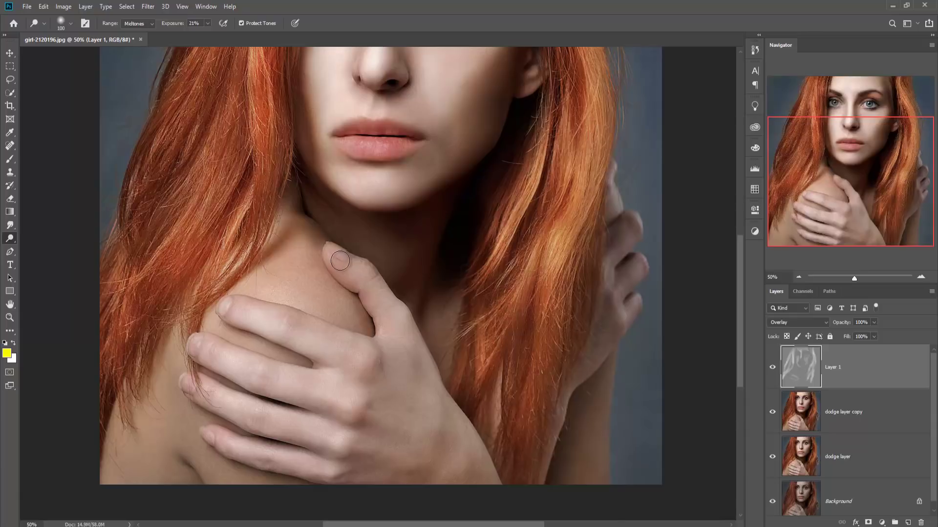
mouse_move(345, 262)
left_mouse_down()
mouse_move(389, 302)
mouse_move(405, 338)
left_mouse_up()
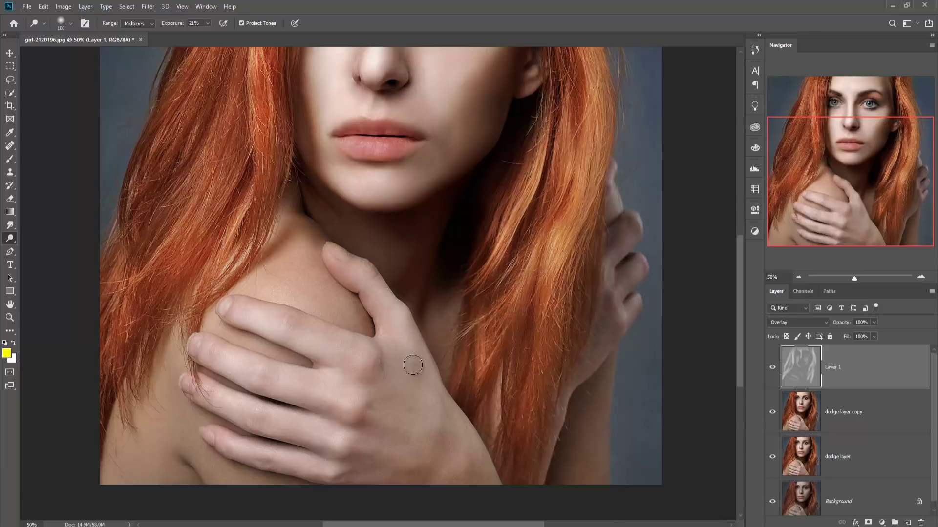
scroll(396, 334, "down", 3)
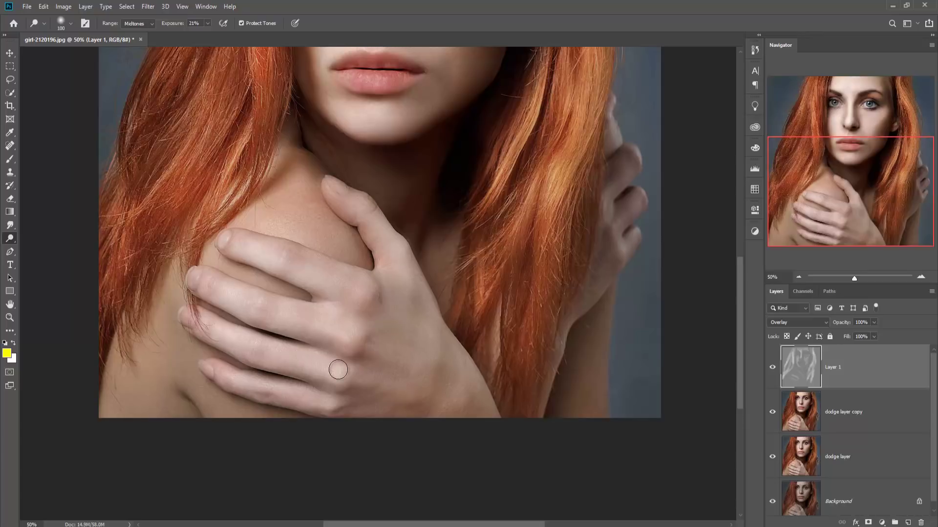
left_click_drag(217, 374, 273, 390)
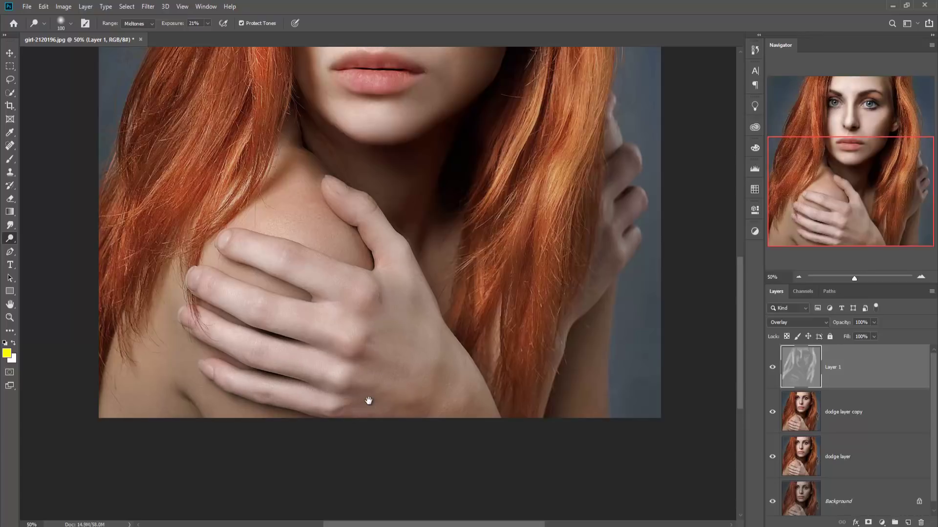
Dodge the back of the hand from the knuckles to the wrist with the size 100 brush
left_click_drag(366, 394, 349, 295)
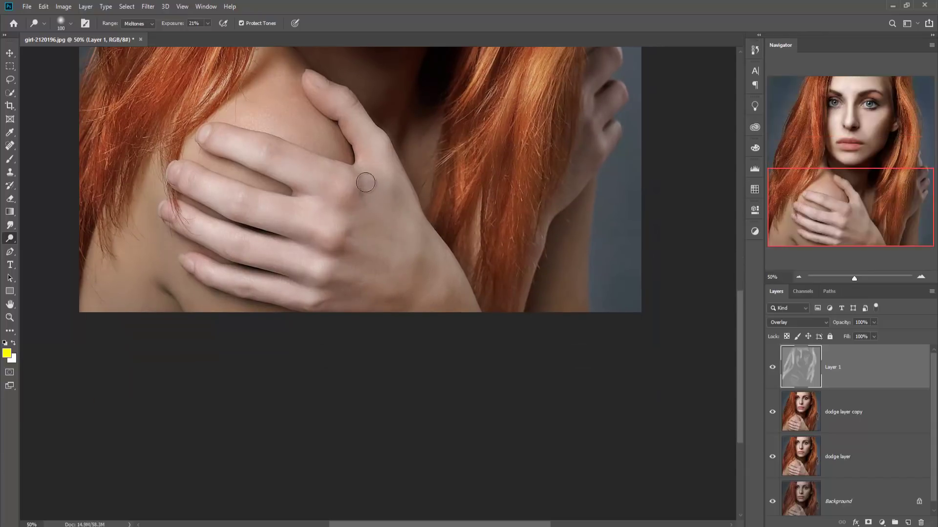
left_click_drag(376, 201, 415, 228)
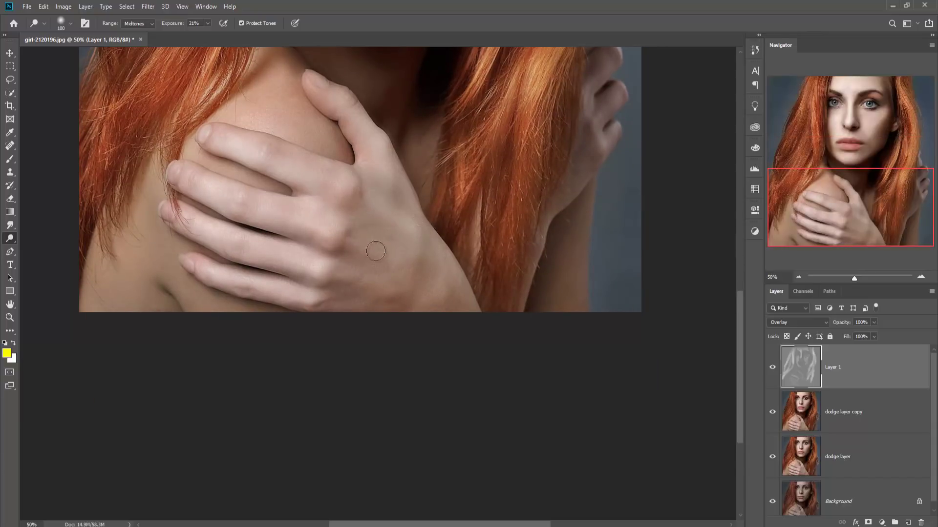
left_click_drag(310, 230, 431, 264)
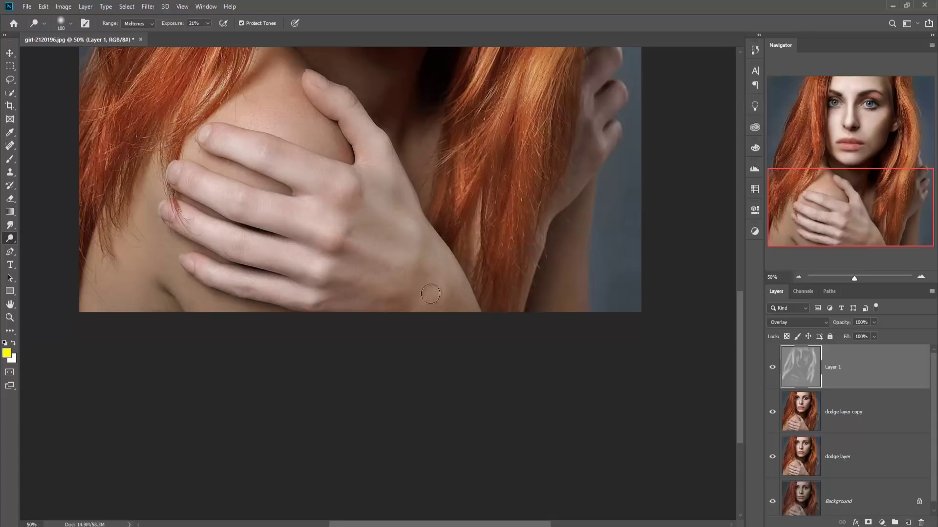
left_click_drag(345, 275, 433, 293)
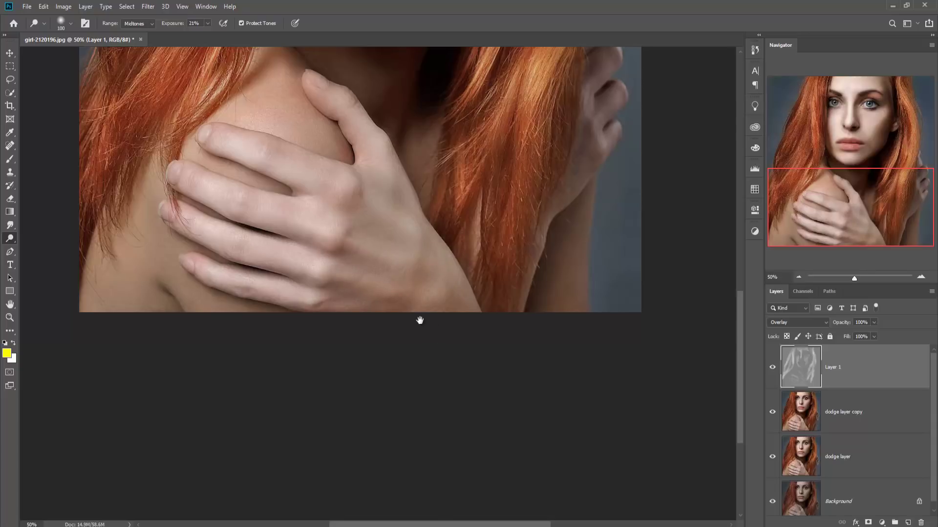
left_click_drag(401, 292, 420, 298)
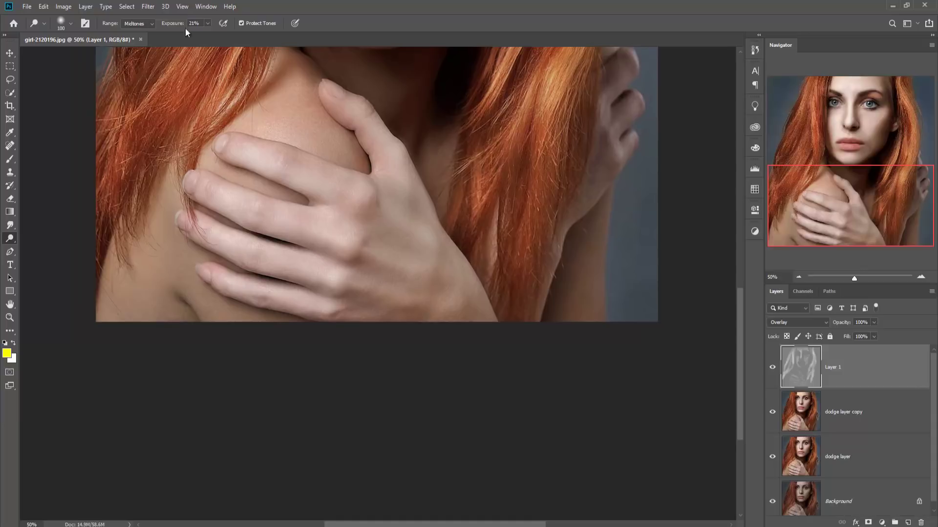
Set the Dodge exposure to 6% and lightly touch up the back of the hand
left_click(207, 24)
left_click(370, 231)
left_click_drag(383, 266, 386, 297)
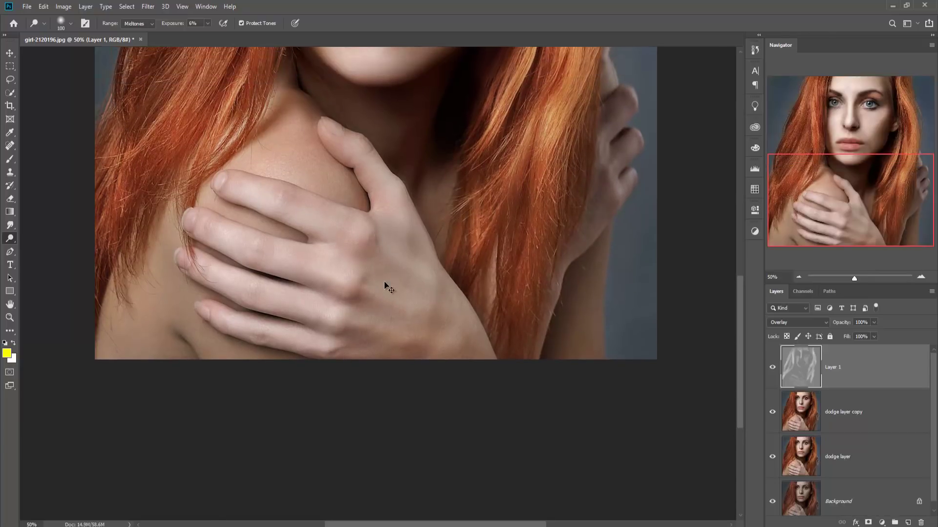
Compare the whole portrait with and without the dodging by toggling the visibility of Layer 1
scroll(385, 286, "down", 1)
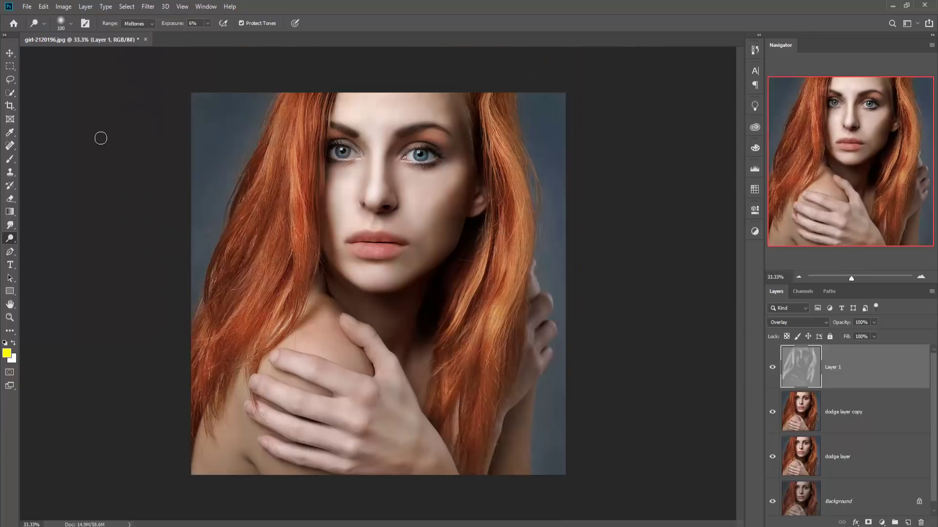
left_click(10, 55)
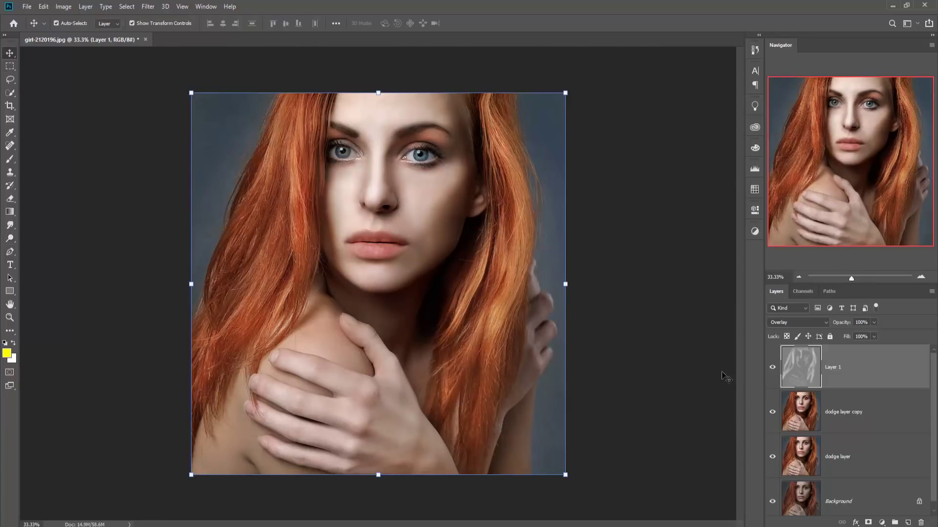
left_click(773, 368)
left_click(773, 369)
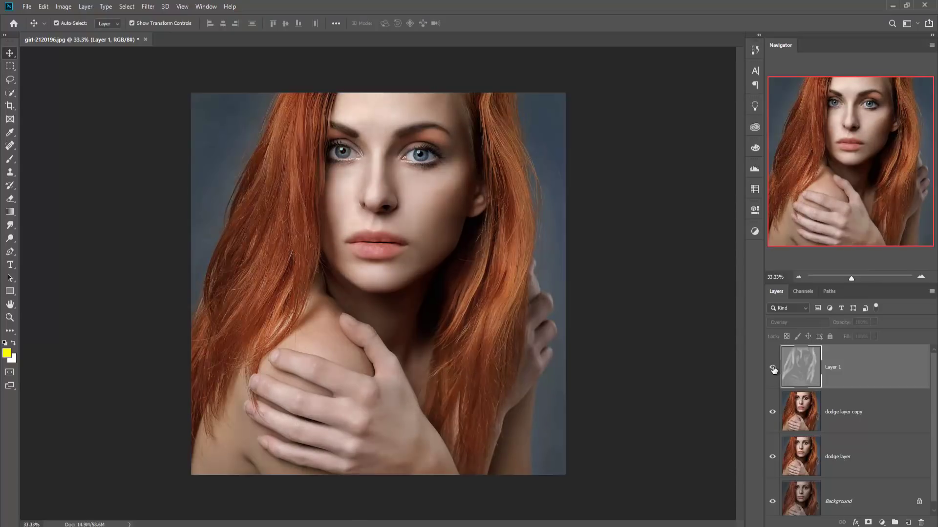
left_click(774, 370)
left_click(773, 370)
left_click(773, 370)
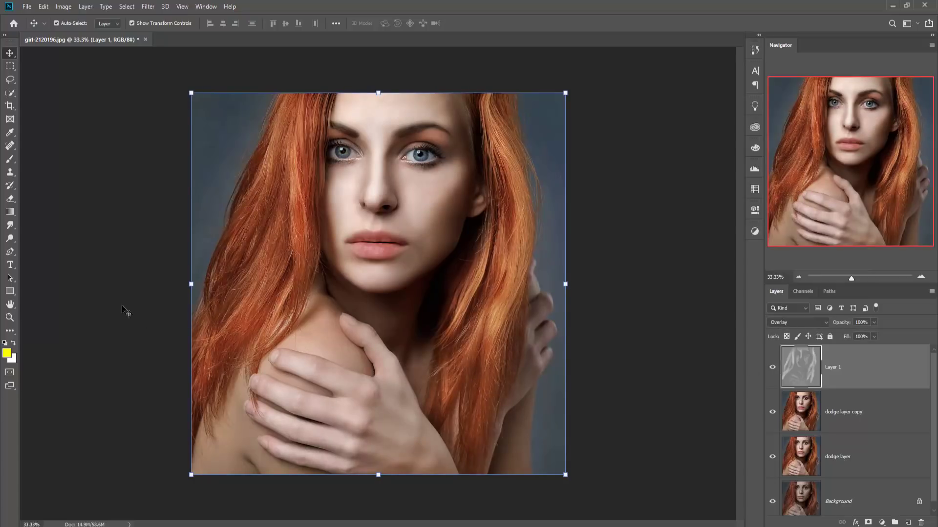
Switch to the Burn tool and set its exposure to 13%
left_click(10, 239)
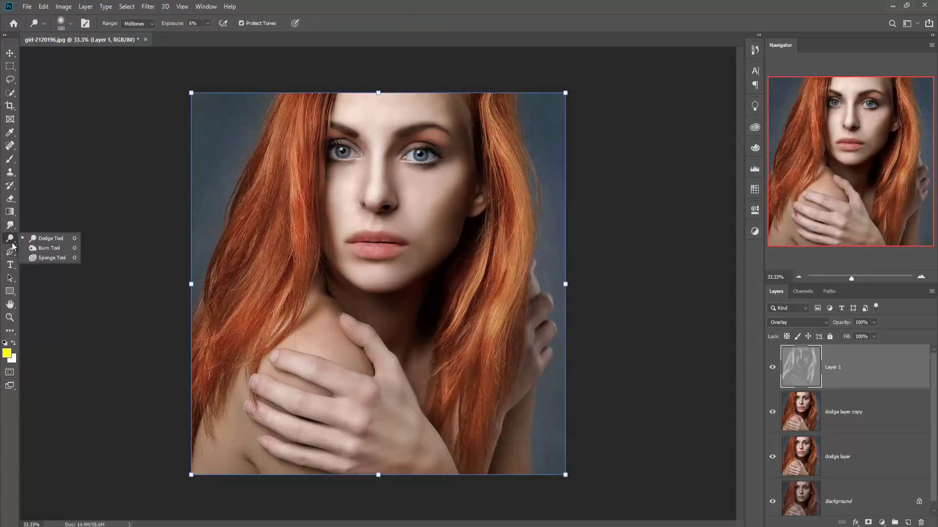
left_click(54, 248)
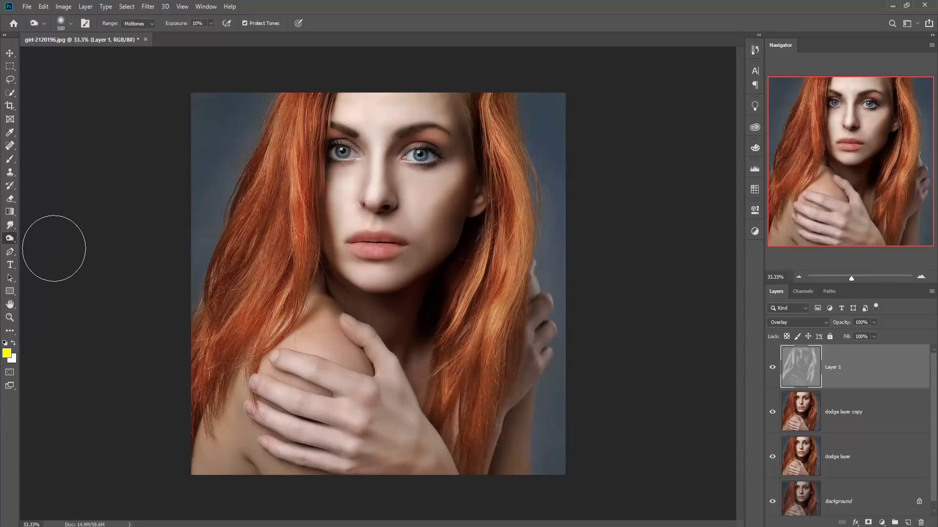
left_click(14, 244)
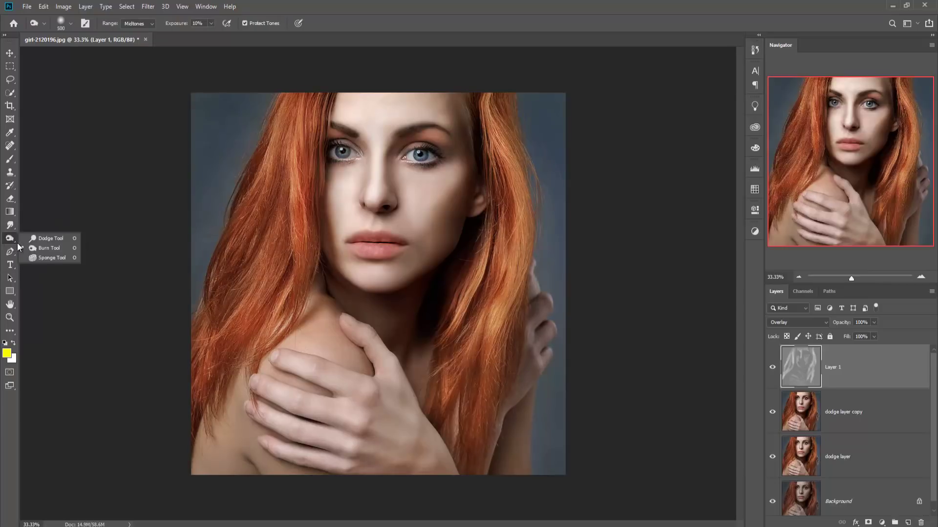
left_click(231, 54)
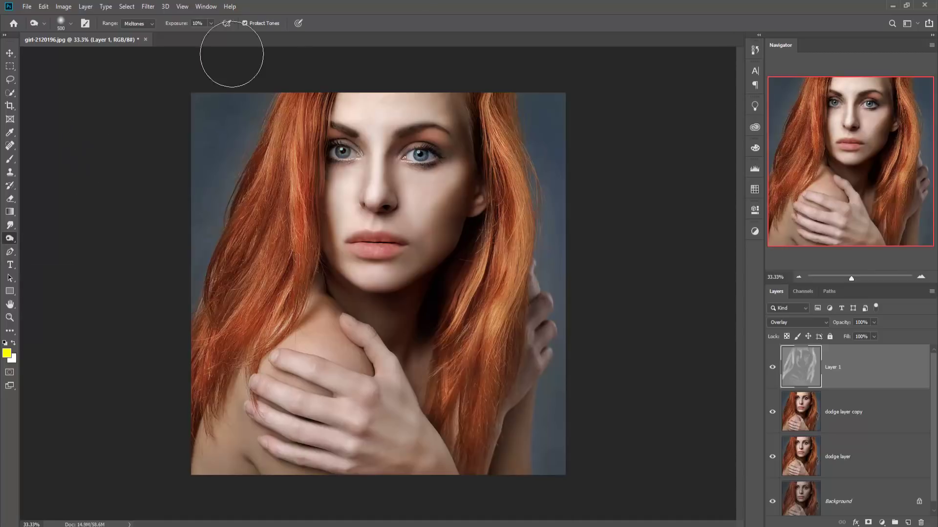
left_click(211, 24)
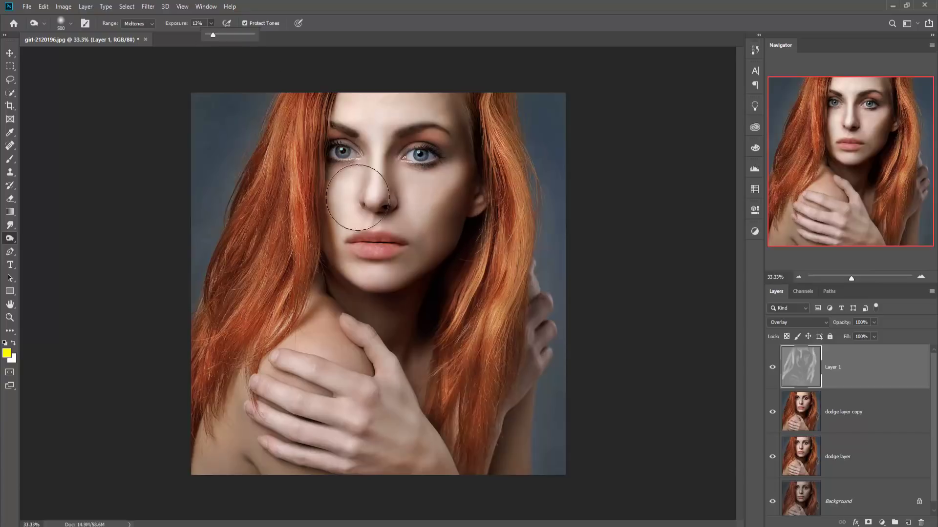
Burn the shadowed contours of the face along the hairline, cheeks and jawline with the size 200 brush
key("bracketleft")
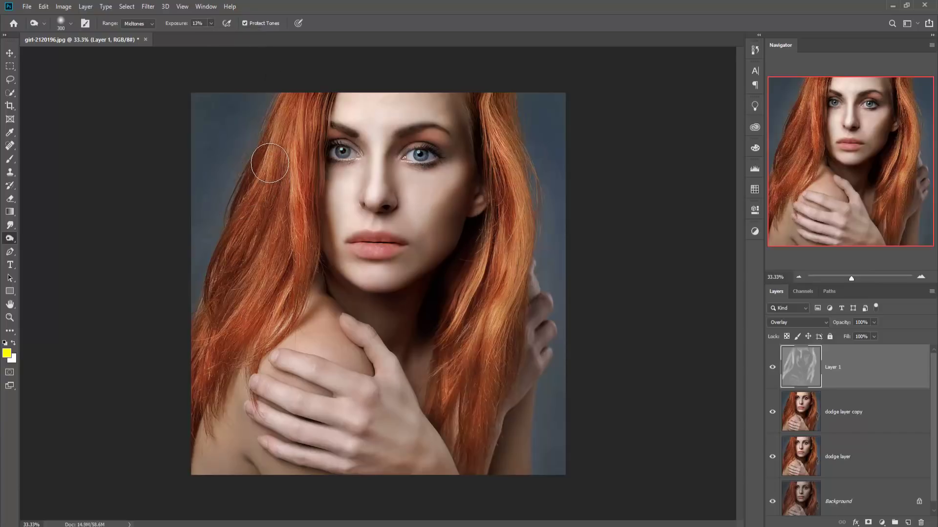
key("ctrl+plus")
key("ctrl+plus")
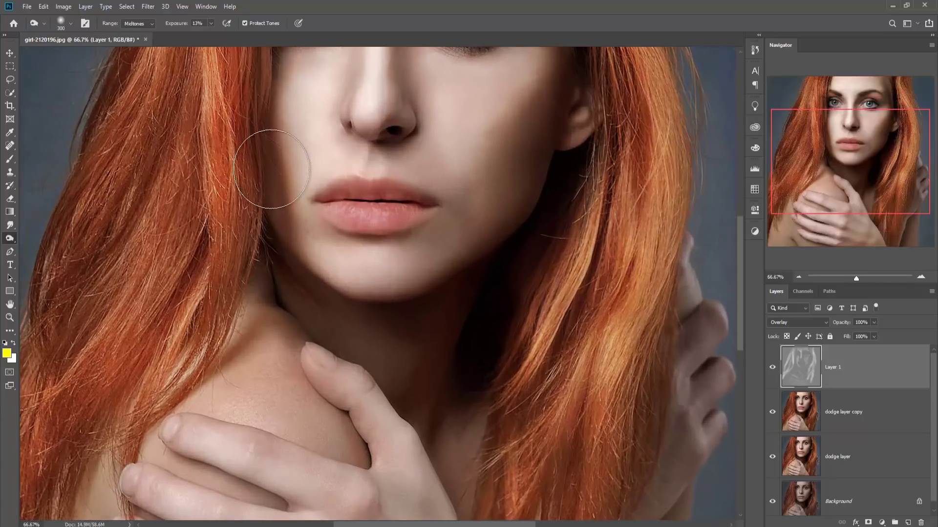
mouse_move(273, 170)
left_mouse_down()
mouse_move(483, 387)
mouse_move(446, 389)
left_mouse_up()
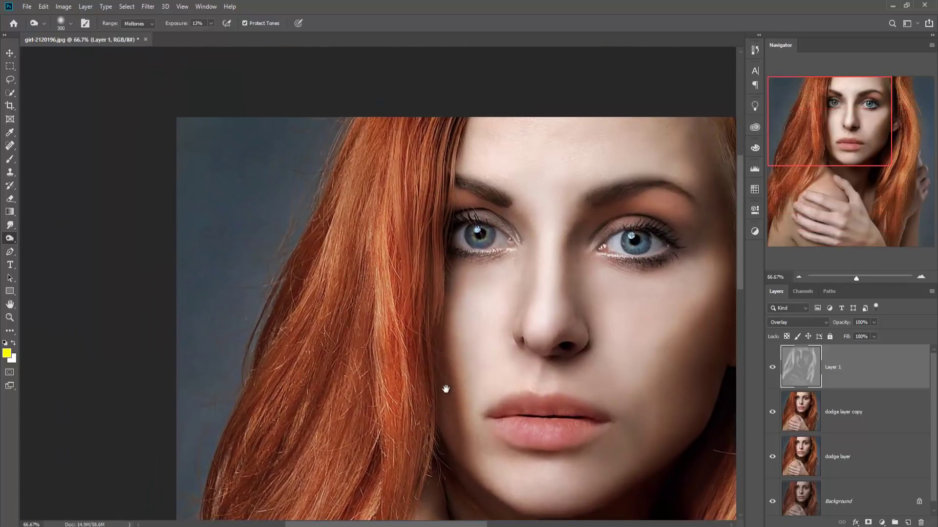
key("bracketleft")
key("bracketleft")
mouse_move(434, 180)
left_mouse_down()
mouse_move(425, 416)
mouse_move(442, 462)
mouse_move(442, 447)
mouse_move(484, 503)
mouse_move(402, 345)
left_mouse_up()
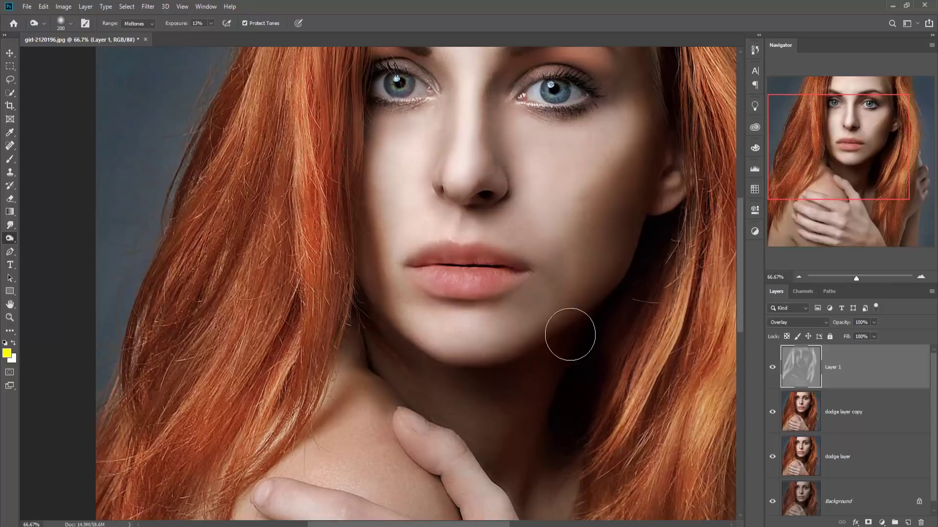
mouse_move(531, 352)
left_mouse_down()
mouse_move(586, 265)
mouse_move(529, 329)
mouse_move(596, 224)
mouse_move(559, 299)
mouse_move(627, 177)
mouse_move(620, 301)
mouse_move(504, 398)
mouse_move(526, 379)
mouse_move(521, 327)
mouse_move(536, 260)
mouse_move(524, 148)
mouse_move(520, 272)
left_mouse_up()
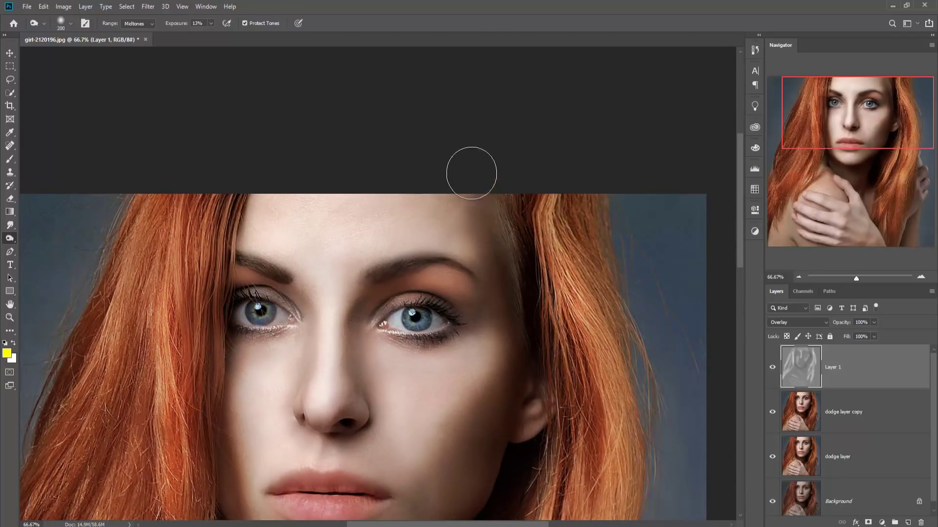
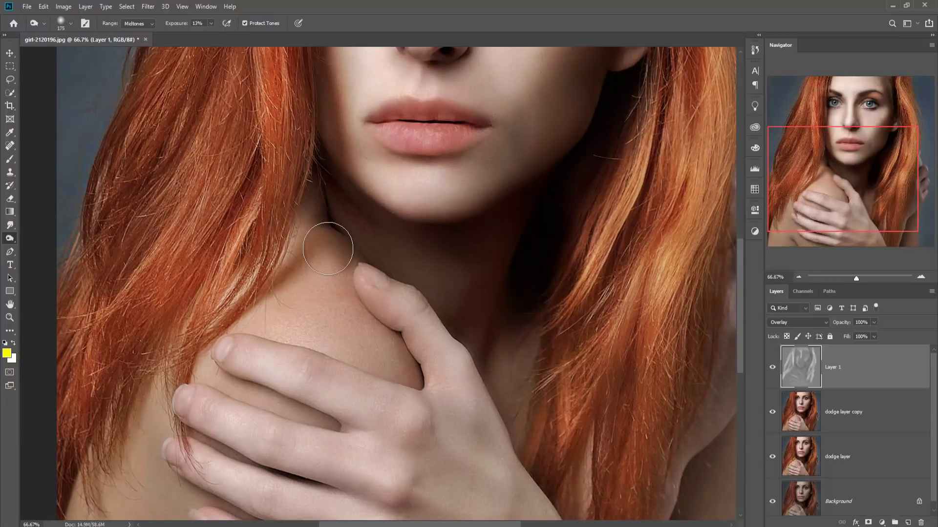
Burn the shoulder and the lower edge of the front hand with the size 200 brush
key("bracketright")
key("bracketright")
left_click_drag(492, 468, 505, 304)
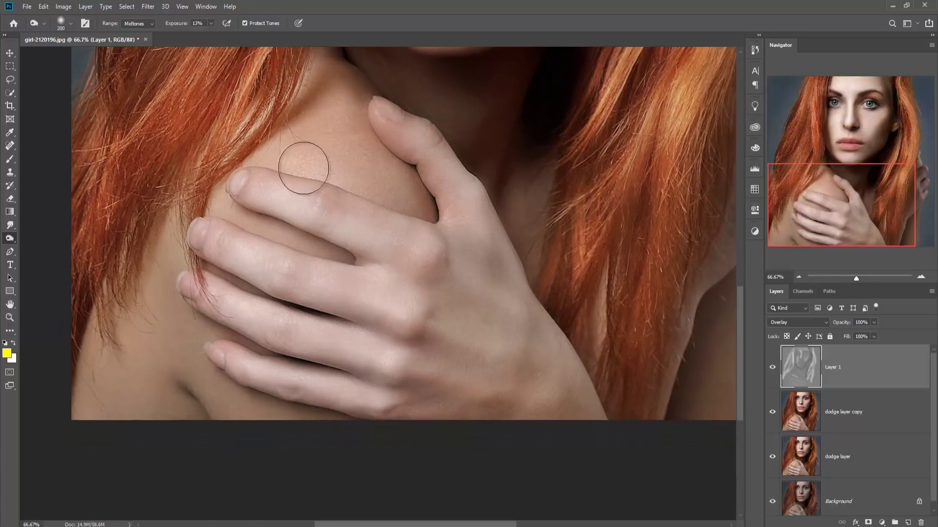
mouse_move(560, 376)
left_mouse_down()
mouse_move(367, 319)
mouse_move(234, 240)
mouse_move(374, 298)
mouse_move(552, 404)
mouse_move(422, 364)
mouse_move(286, 341)
mouse_move(211, 350)
mouse_move(331, 386)
left_mouse_up()
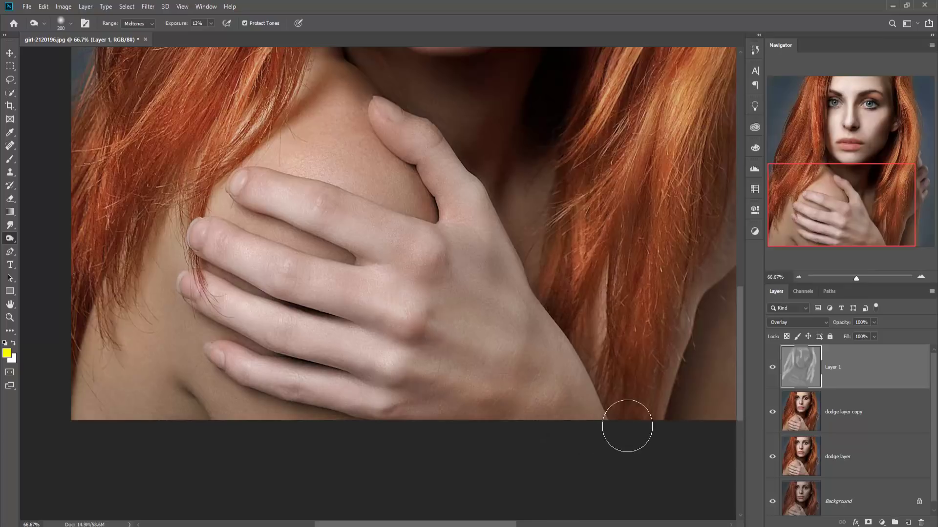
Burn the far arm behind the hair and the strands of hair beside it with the size 200 brush
left_click_drag(517, 409, 586, 389)
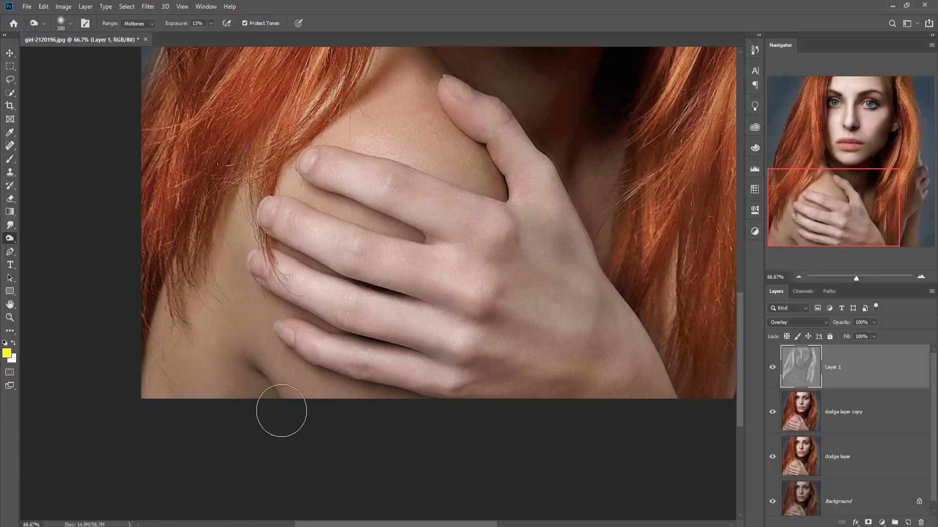
mouse_move(303, 383)
left_mouse_down()
mouse_move(265, 498)
mouse_move(168, 459)
left_mouse_up()
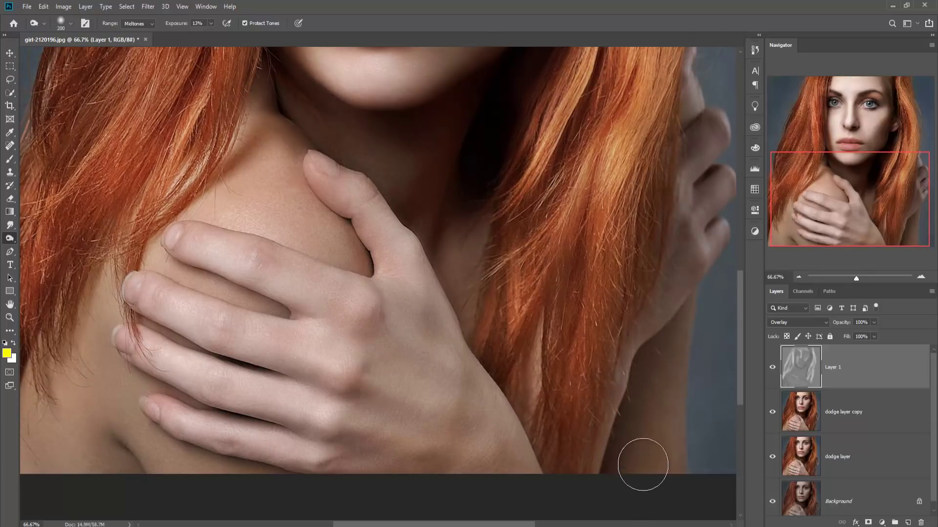
left_click_drag(651, 390, 618, 465)
left_click_drag(633, 391, 616, 480)
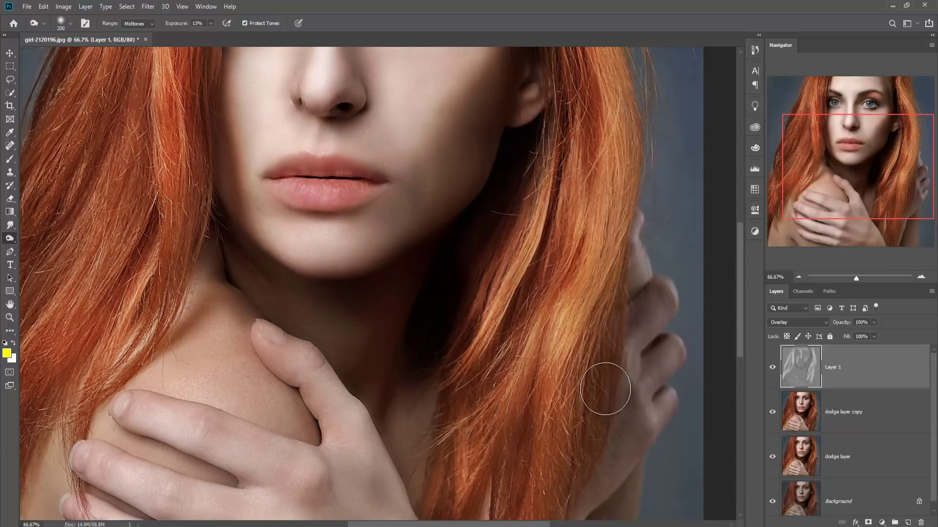
left_click_drag(602, 386, 528, 340)
Reduce the Burn brush to size 90 and darken the upper and lower lips from corner to corner
key("bracketleft")
key("bracketleft")
key("bracketleft")
key("bracketleft")
left_click_drag(293, 170, 321, 167)
mouse_move(372, 185)
left_mouse_down()
mouse_move(324, 194)
mouse_move(285, 185)
mouse_move(322, 194)
mouse_move(276, 181)
left_mouse_up()
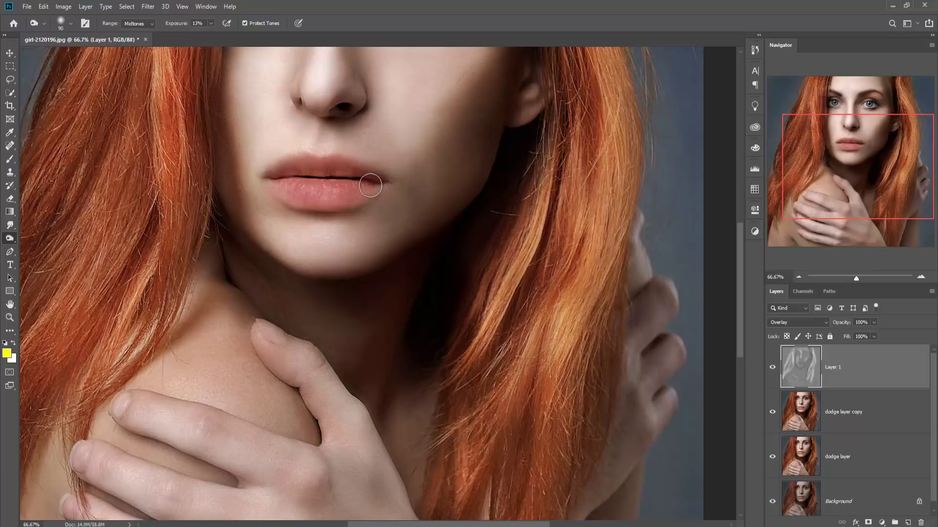
mouse_move(351, 190)
left_mouse_down()
mouse_move(283, 190)
mouse_move(275, 180)
left_mouse_up()
Burn the eyelids and the skin around both eyes with brush sizes 125 and 100
key("space")
left_click_drag(364, 168, 356, 282)
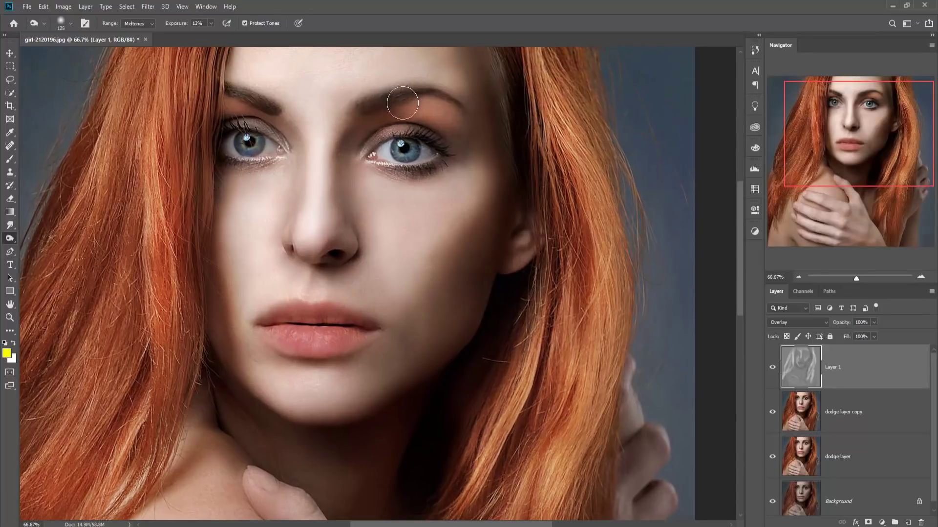
key("bracketright")
key("bracketright")
mouse_move(360, 135)
left_mouse_down()
mouse_move(345, 178)
mouse_move(346, 157)
mouse_move(359, 244)
mouse_move(349, 152)
mouse_move(371, 117)
mouse_move(427, 107)
mouse_move(488, 141)
mouse_move(459, 143)
left_mouse_up()
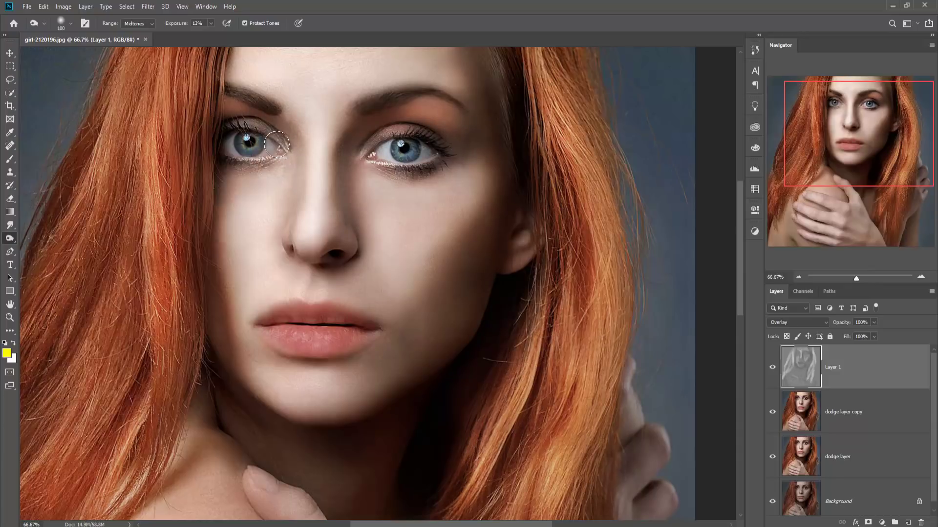
mouse_move(227, 192)
left_mouse_down()
mouse_move(247, 176)
mouse_move(257, 205)
left_mouse_up()
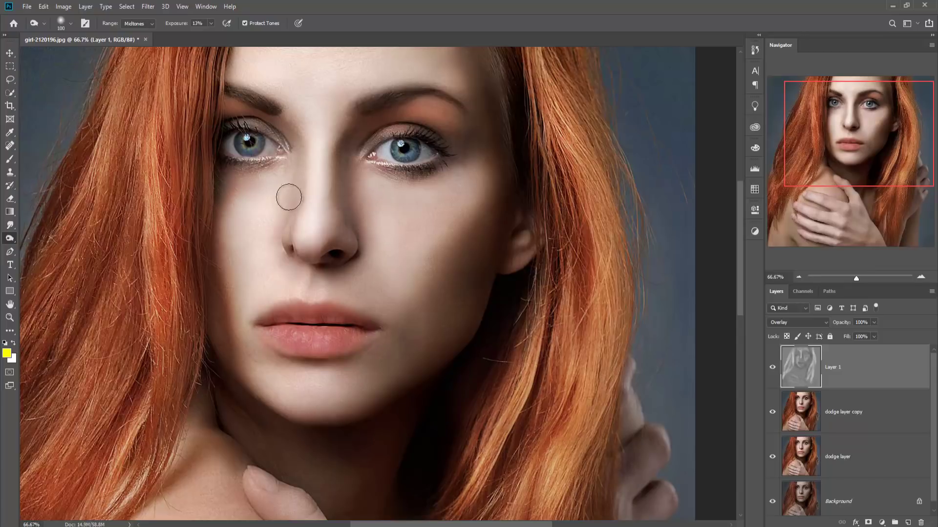
Compare the whole portrait with and without the dodging and burning by repeatedly toggling the visibility of Layer 1
left_click(10, 52)
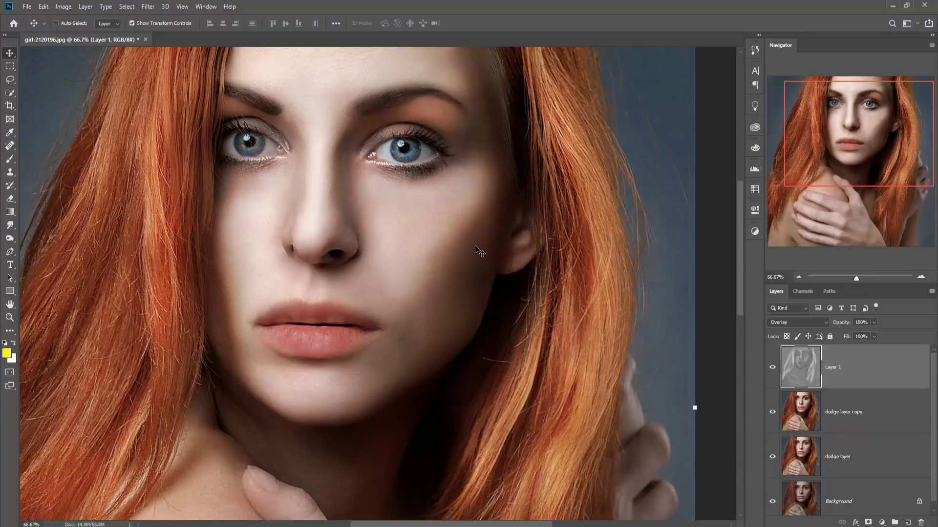
key("ctrl+minus")
key("ctrl+minus")
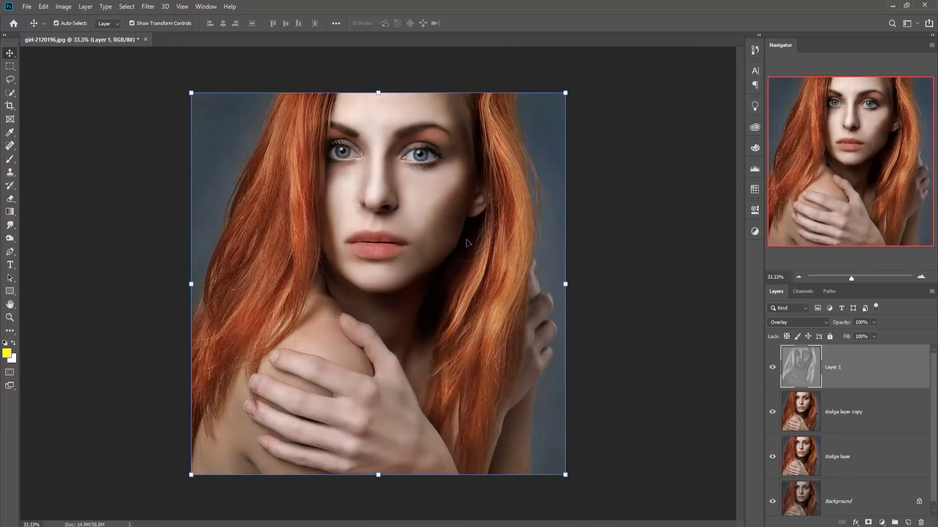
left_click(773, 370)
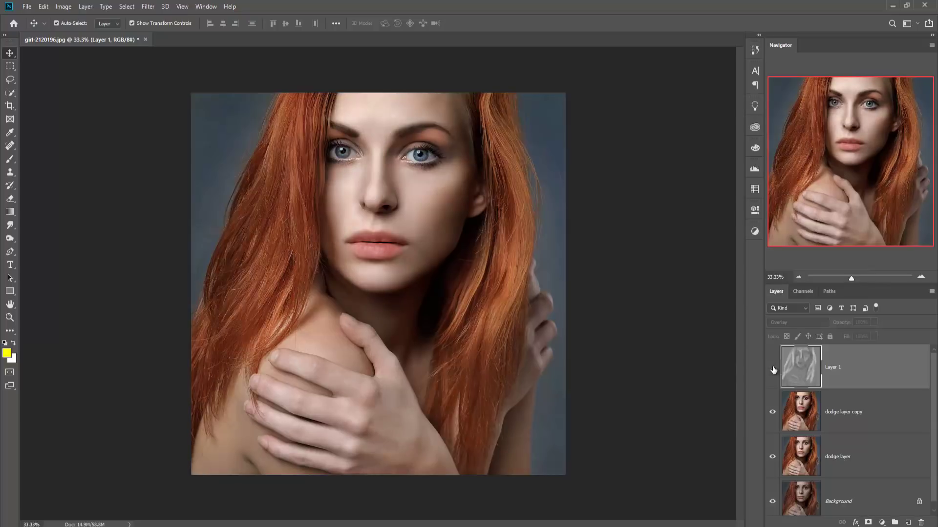
left_click(773, 370)
left_click(773, 370)
left_click(774, 370)
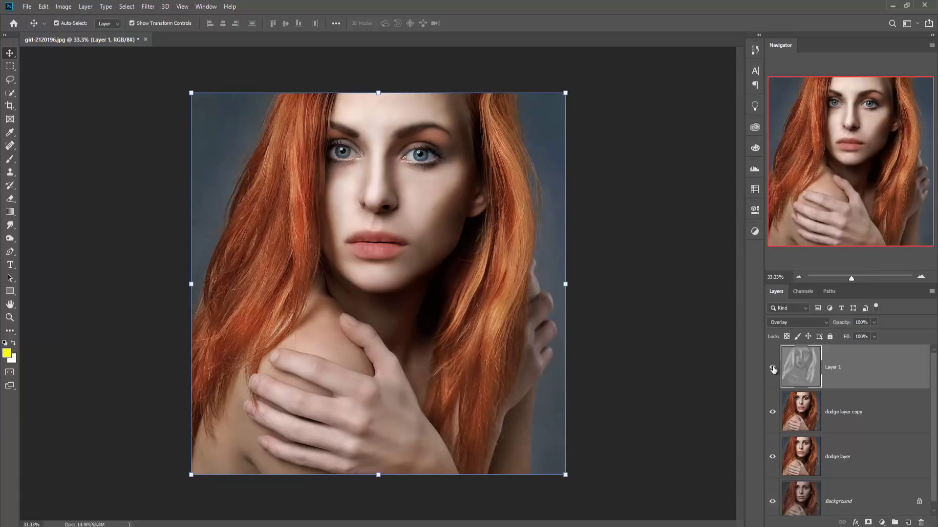
left_click(773, 370)
left_click(773, 369)
left_click(774, 370)
left_click(773, 369)
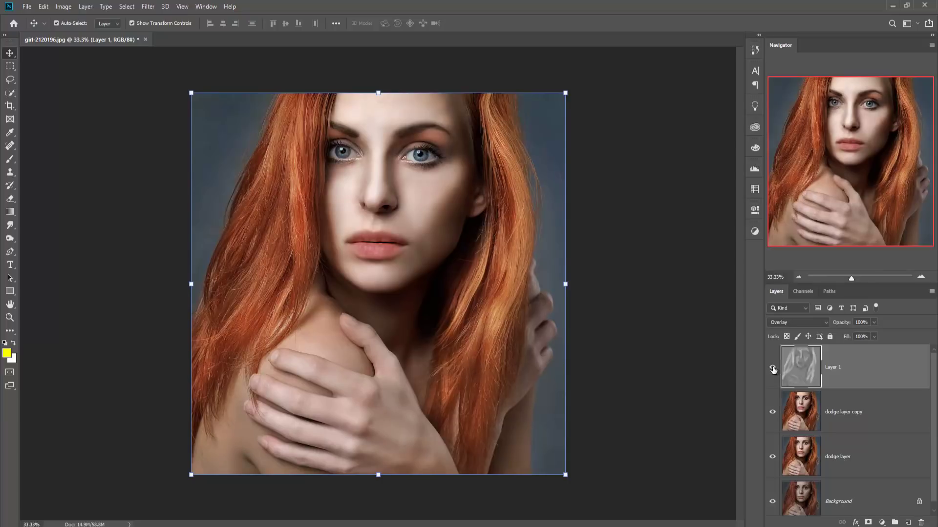